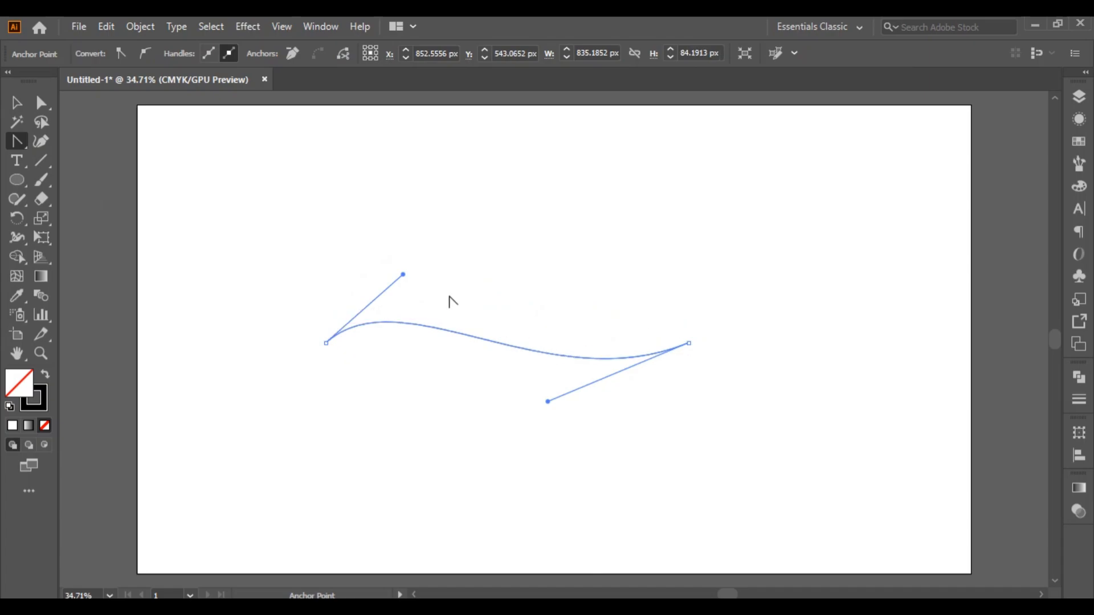
Reshape the curve's two end handles into a deeper, smooth S-shaped wave and deselect it
drag(405, 275, 443, 213)
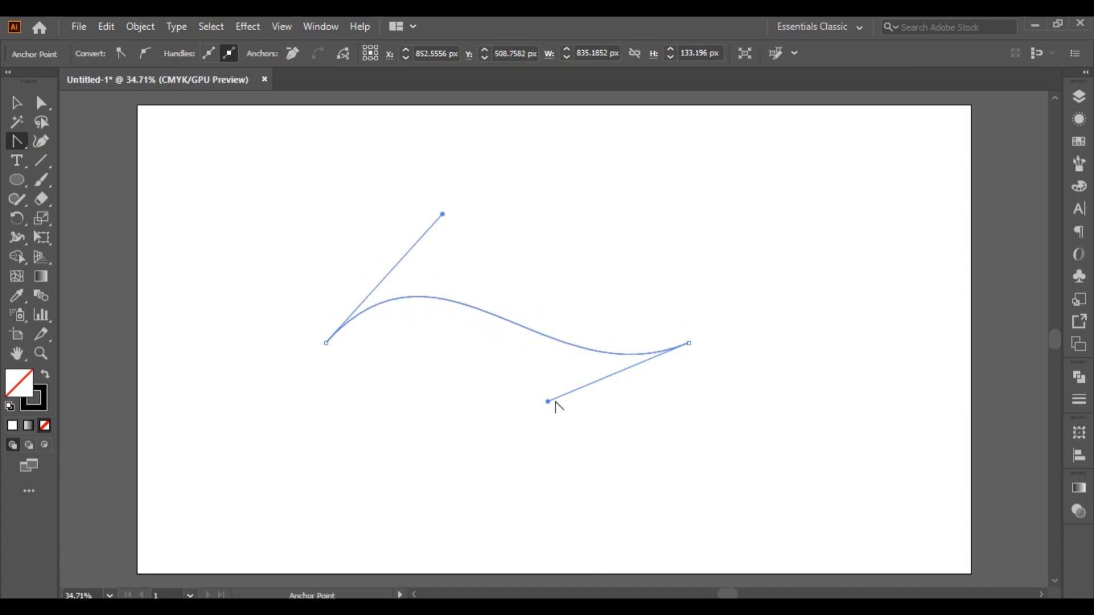
drag(546, 407, 528, 444)
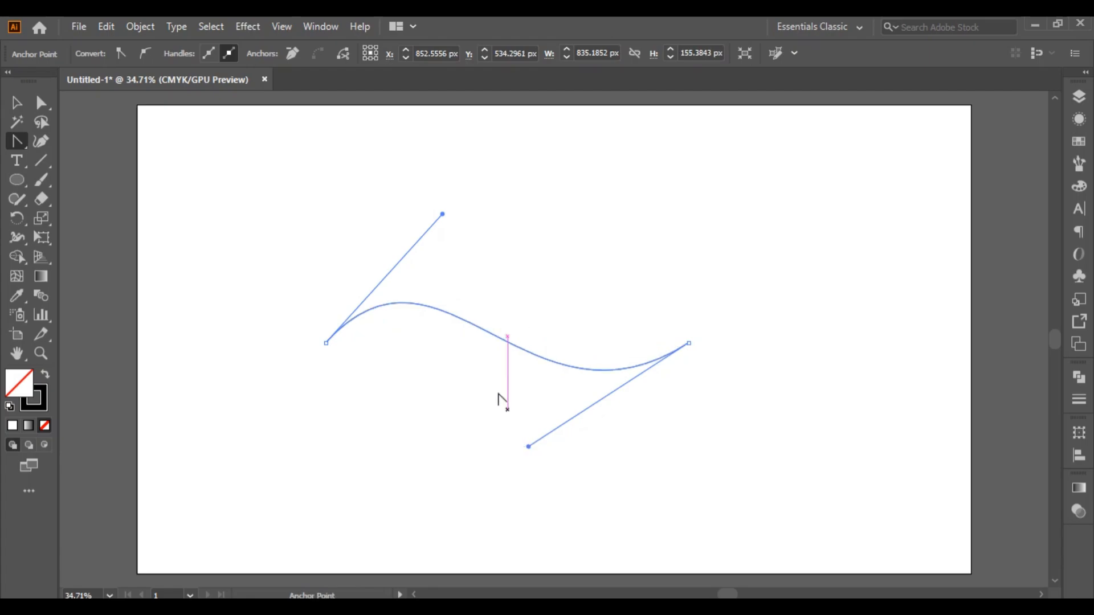
drag(443, 215, 478, 198)
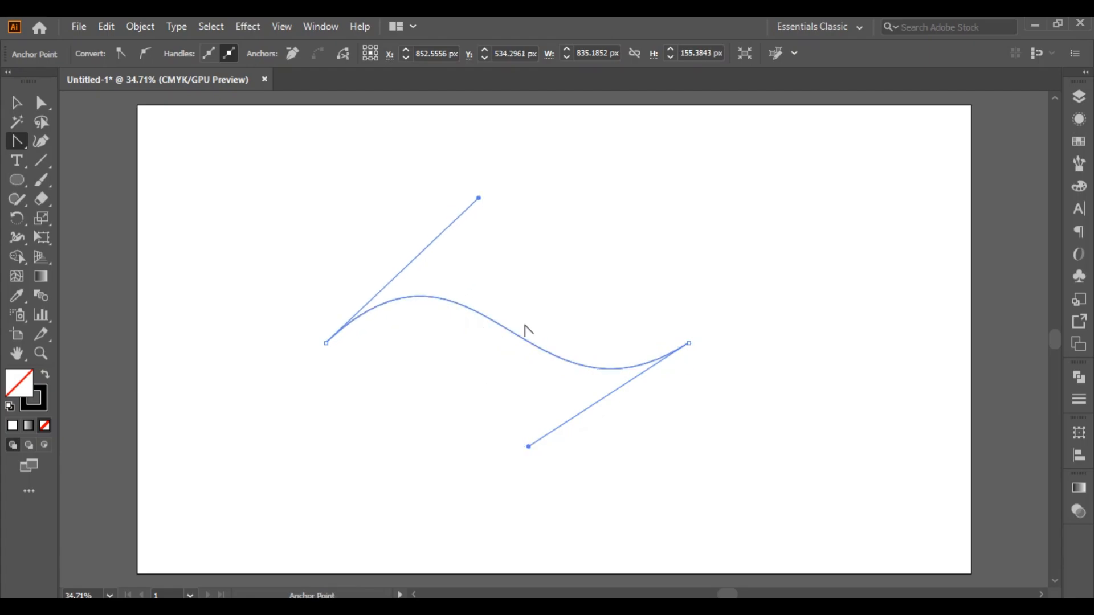
drag(527, 449, 514, 458)
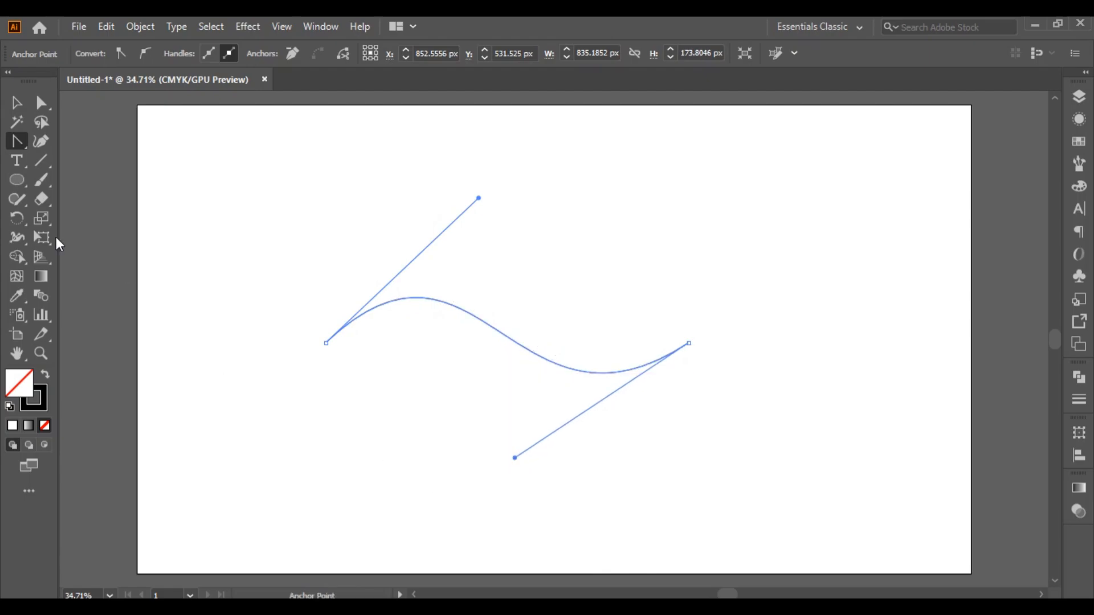
click(16, 102)
click(187, 163)
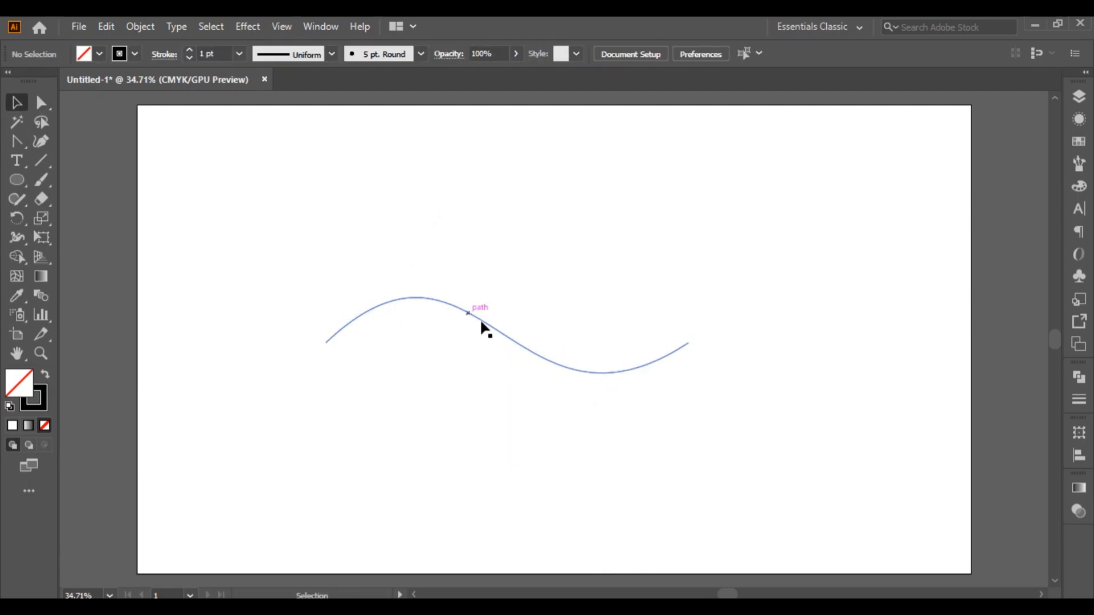
Duplicate the wave downward twice at equal spacing and move all three lines to the artboard's lower-left corner
drag(504, 336, 506, 371)
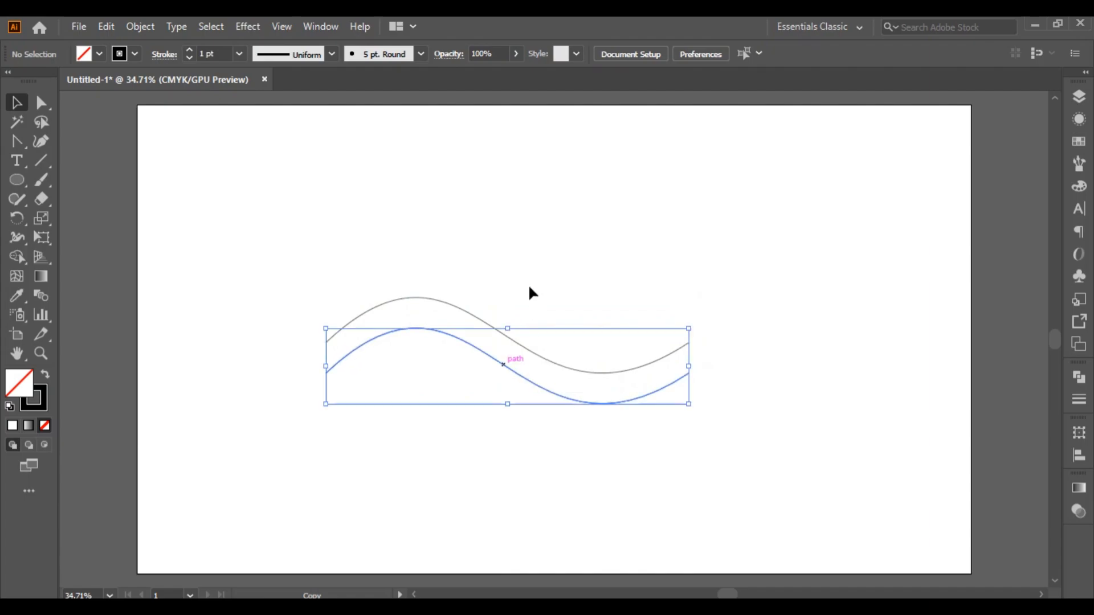
key(ctrl)
key(ctrl+d)
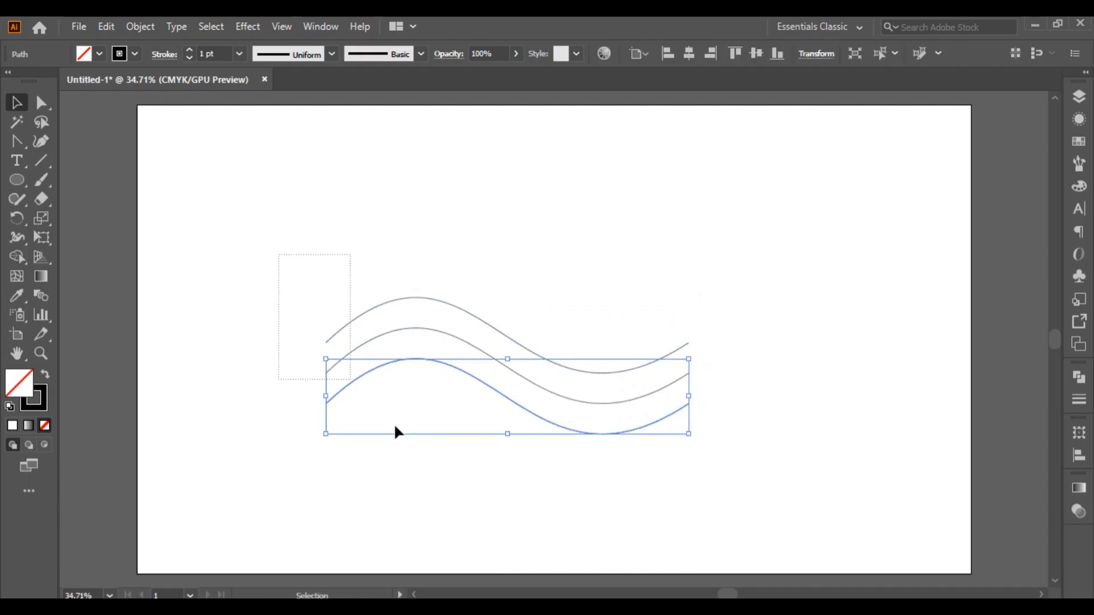
key(ctrl+a)
drag(477, 316, 79, 433)
click(579, 308)
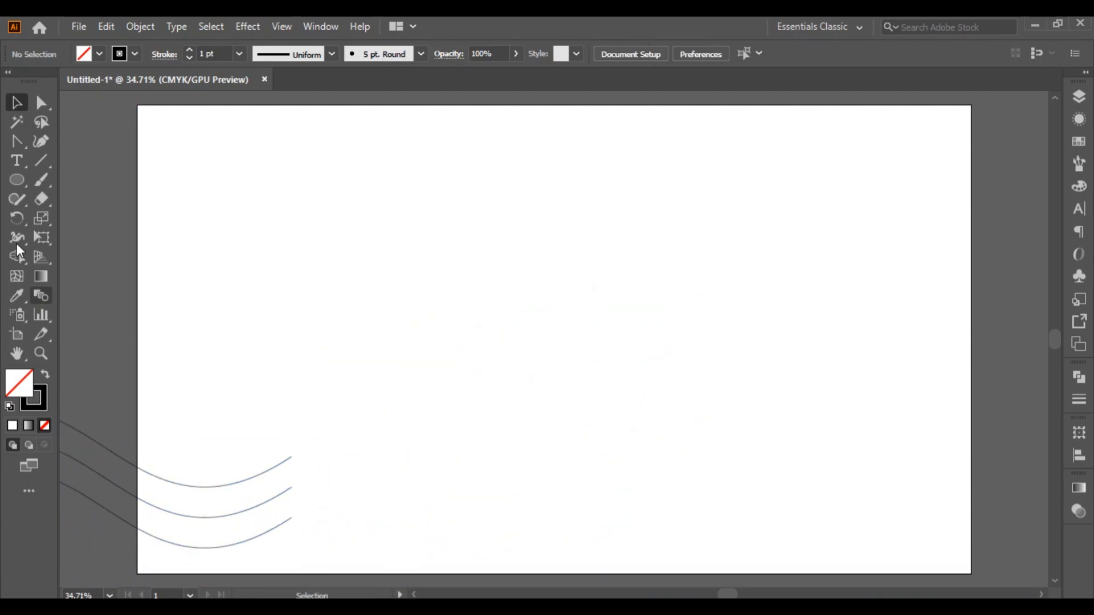
Add the letter "A" in Times New Roman near the artboard's centre and enlarge it to about 815 pt
click(13, 163)
click(536, 305)
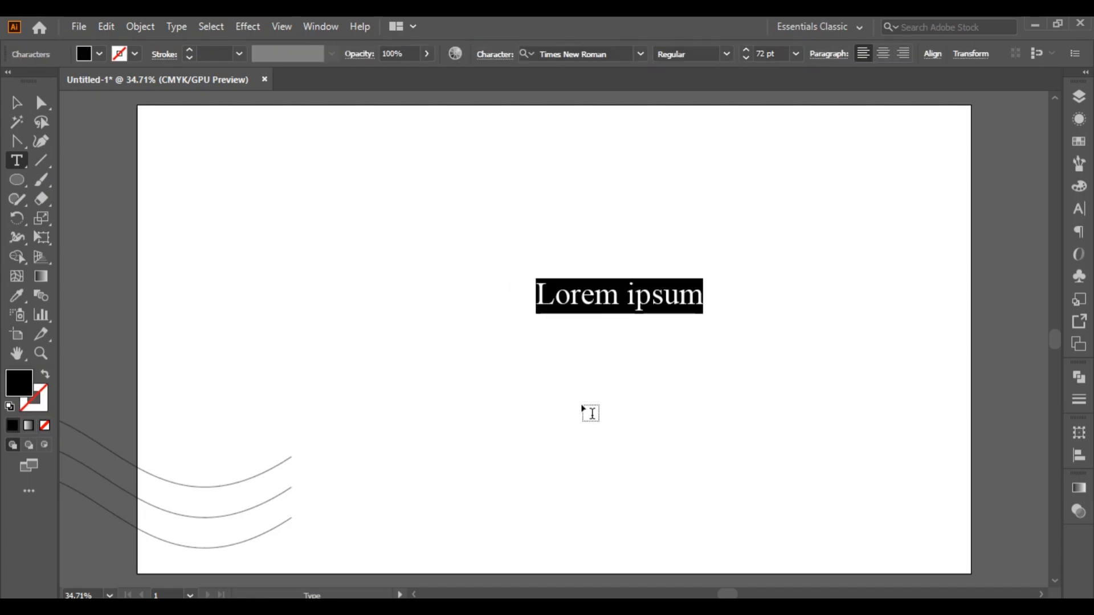
text(A)
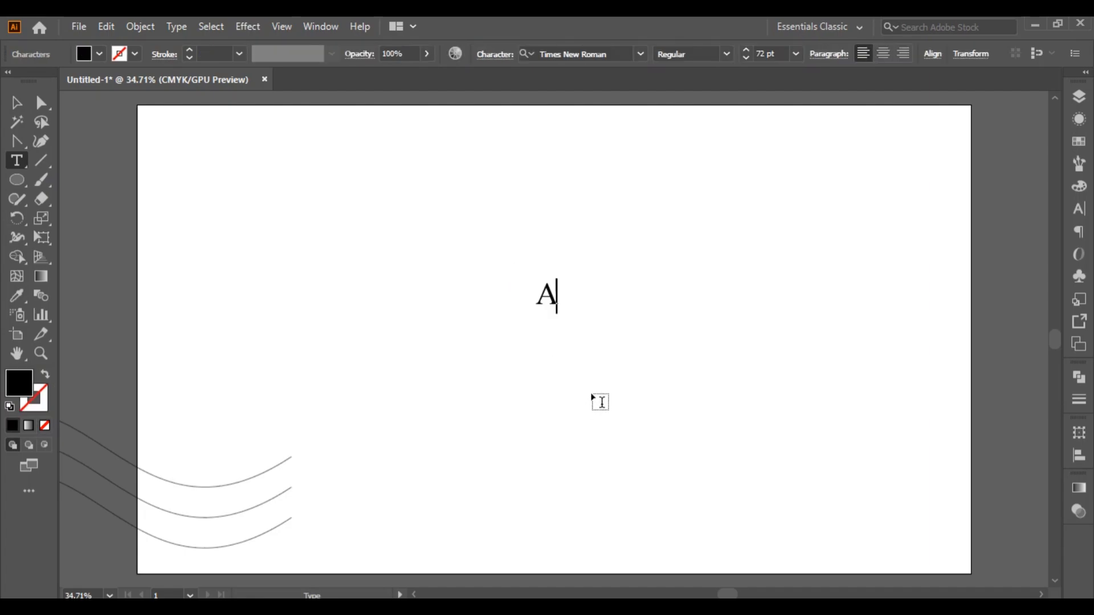
click(18, 103)
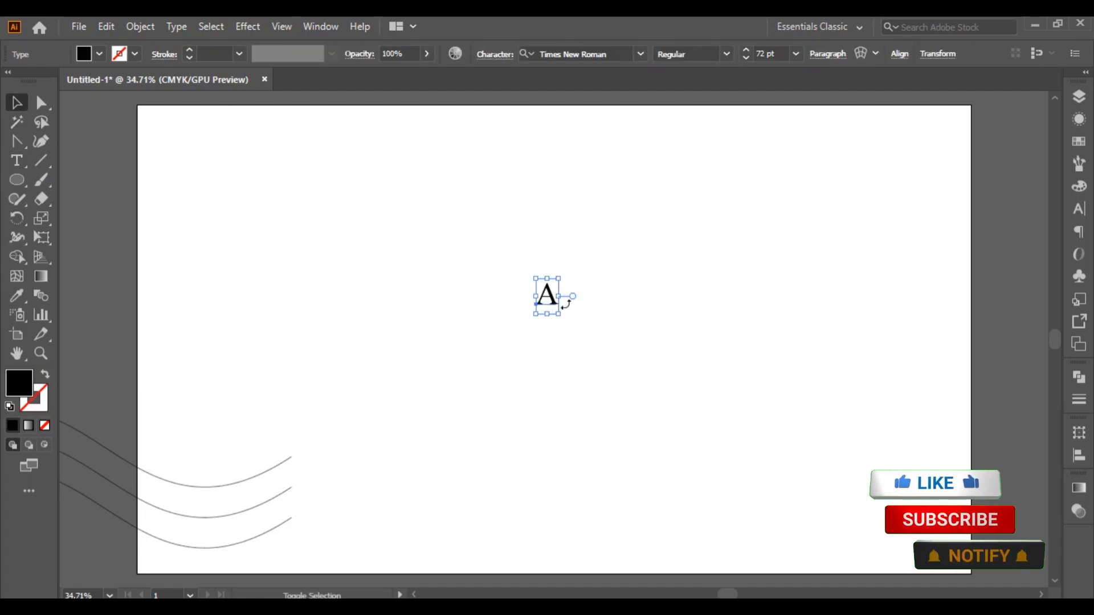
drag(560, 314, 659, 471)
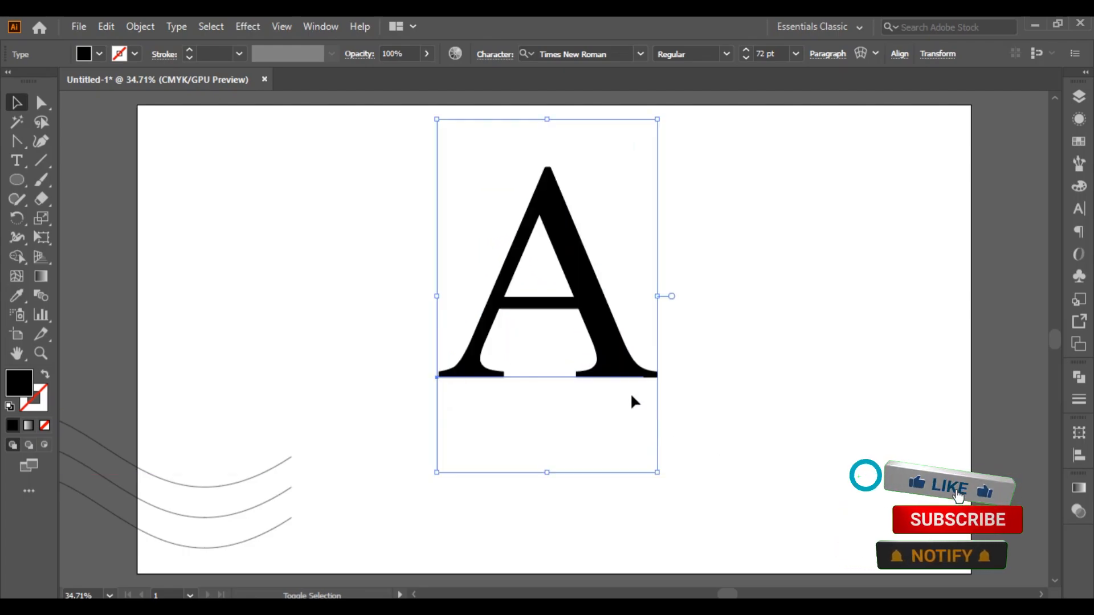
drag(605, 329, 631, 383)
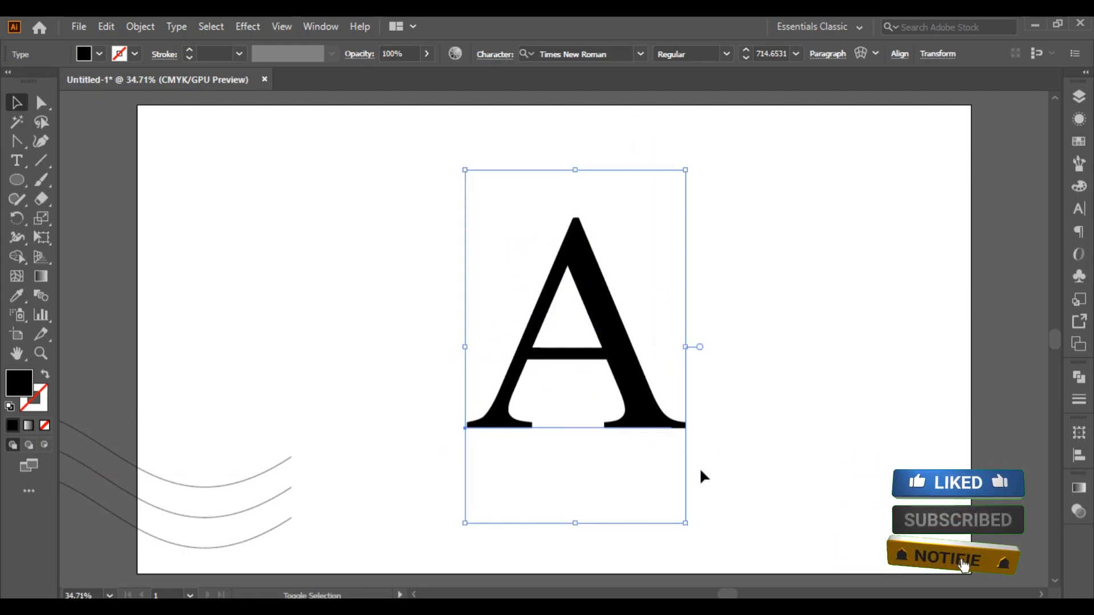
drag(685, 523, 702, 548)
Convert the letter A to outlines and remove its crossbar by reshaping the inner triangle's lower anchor points
right_click(609, 327)
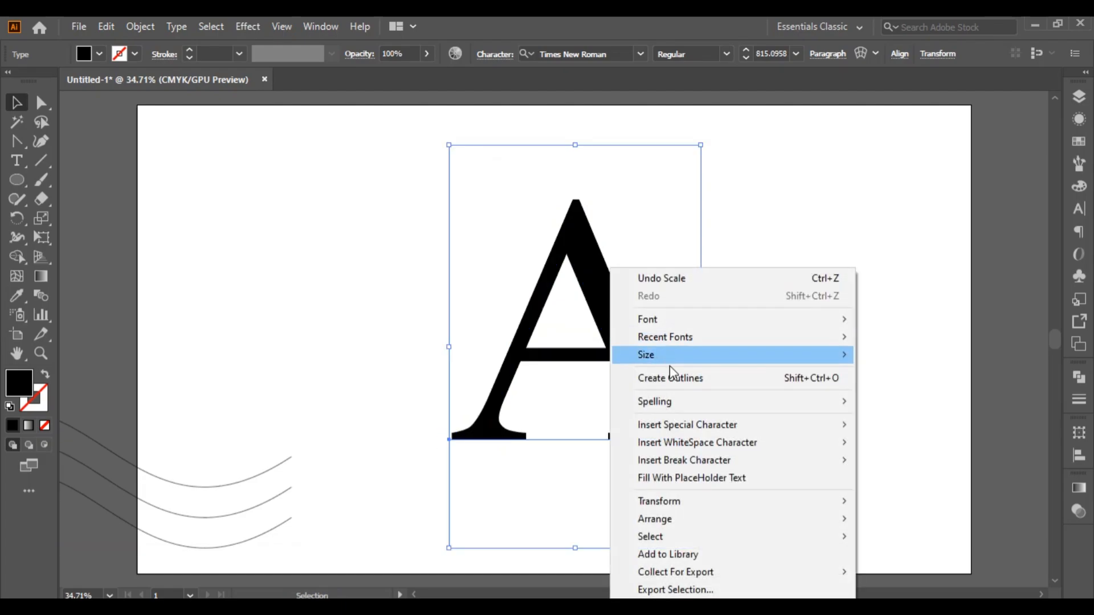
click(685, 381)
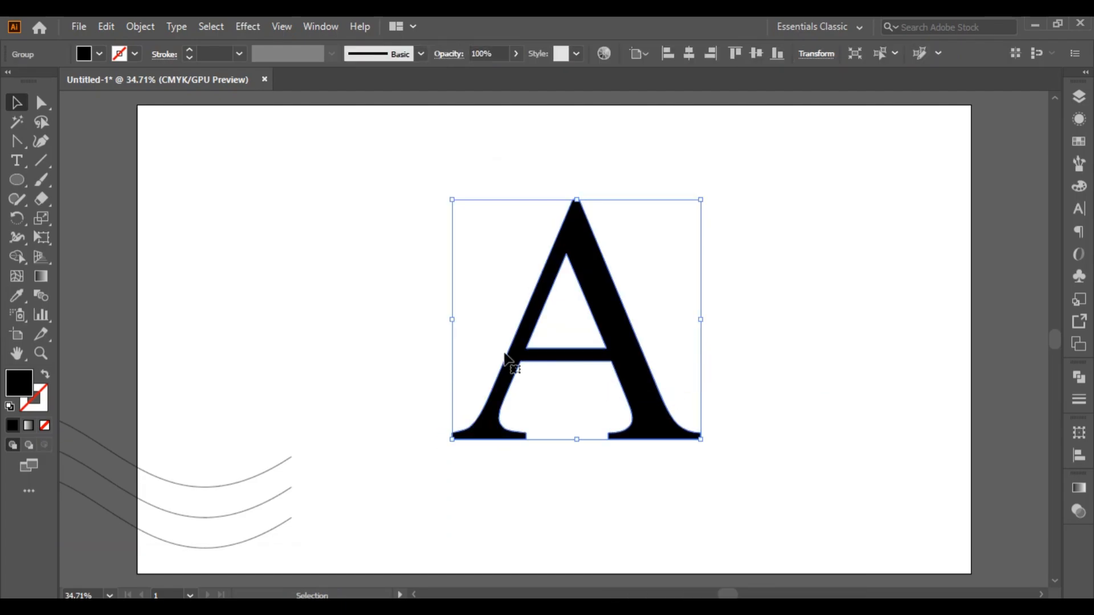
click(41, 103)
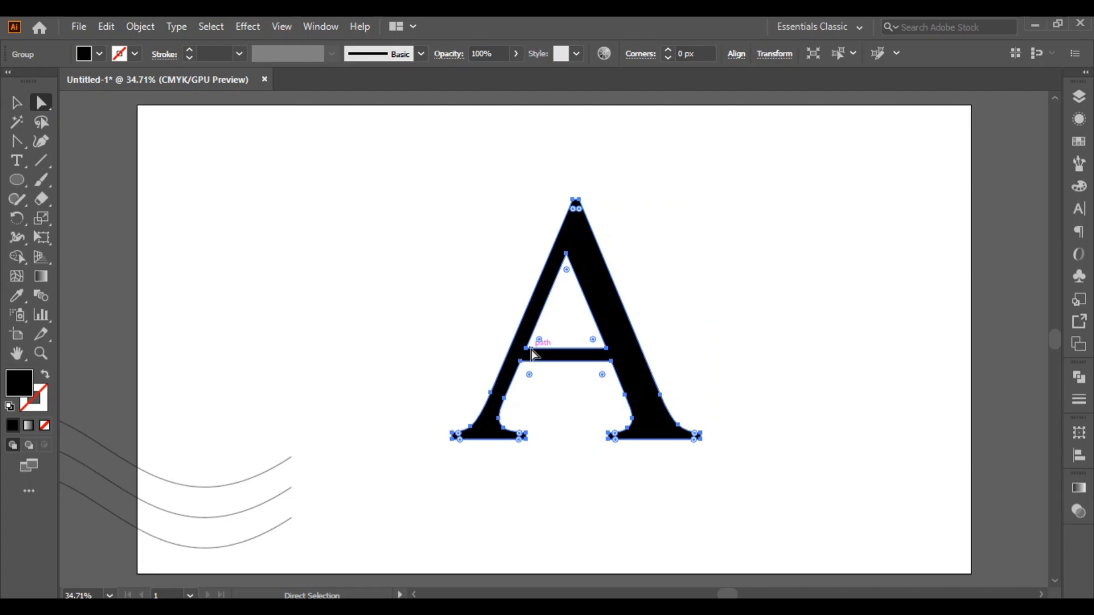
drag(531, 354, 519, 373)
mouse_move(604, 360)
mouse_down()
mouse_move(591, 361)
mouse_move(607, 371)
mouse_up()
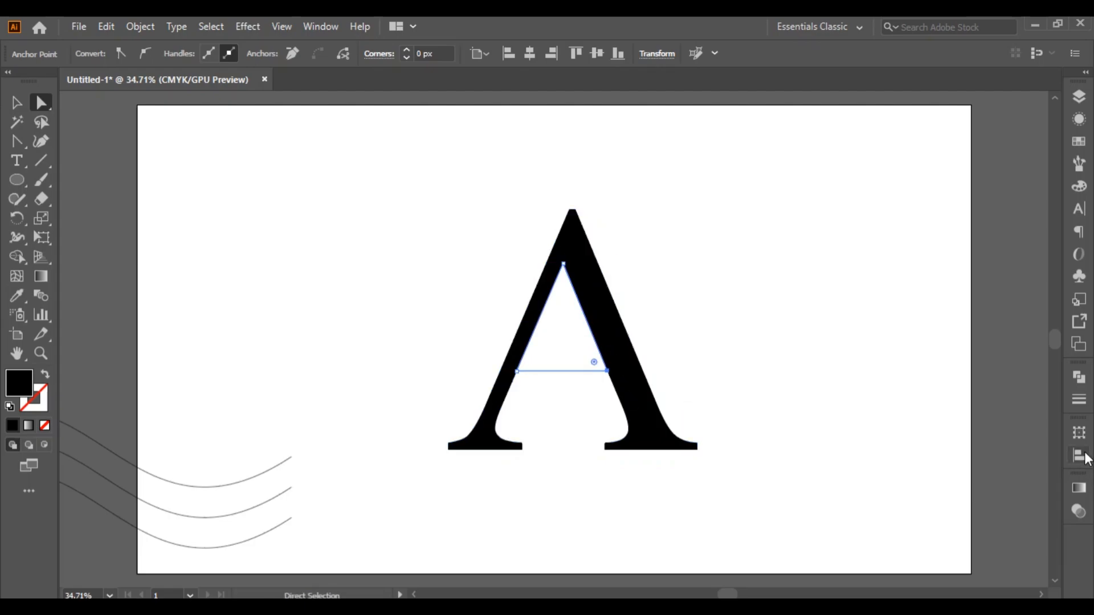
click(1080, 378)
click(980, 414)
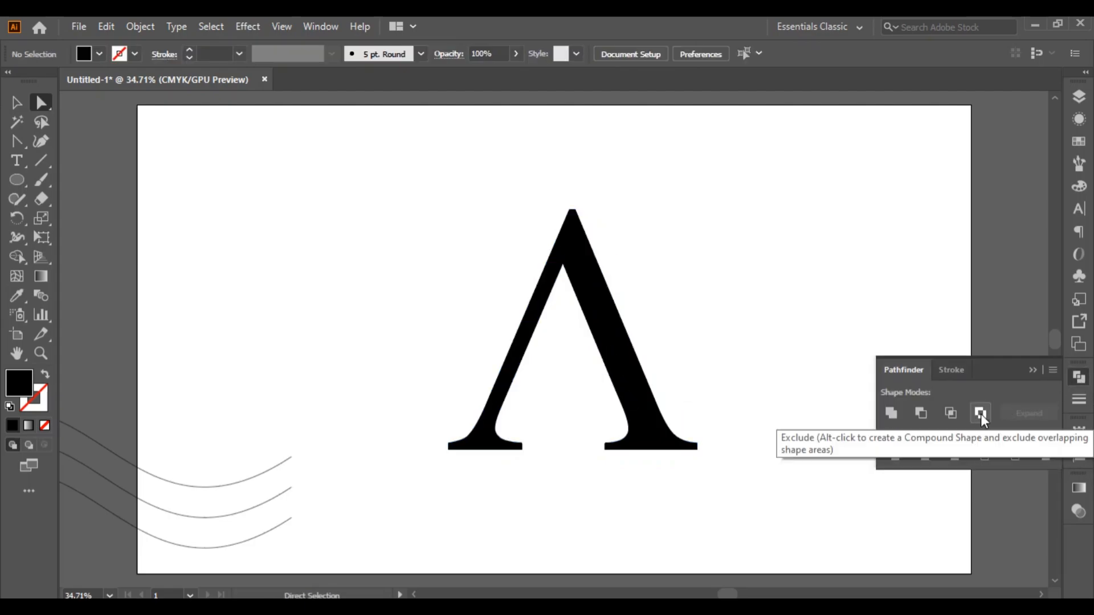
click(1033, 373)
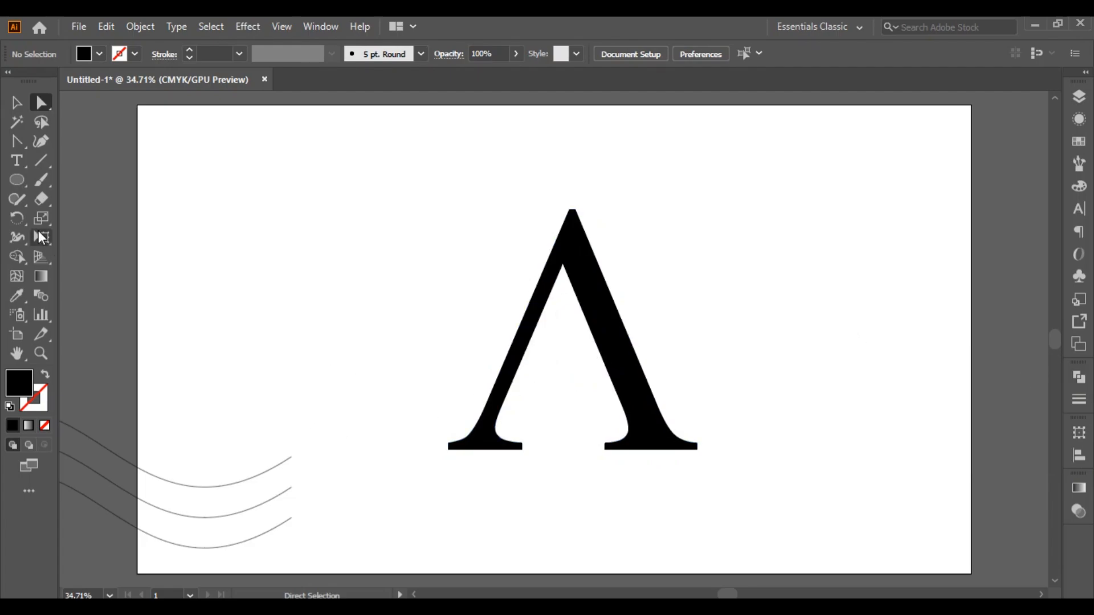
Draw a large circle around the letter with no fill and a 1 pt black stroke
click(17, 180)
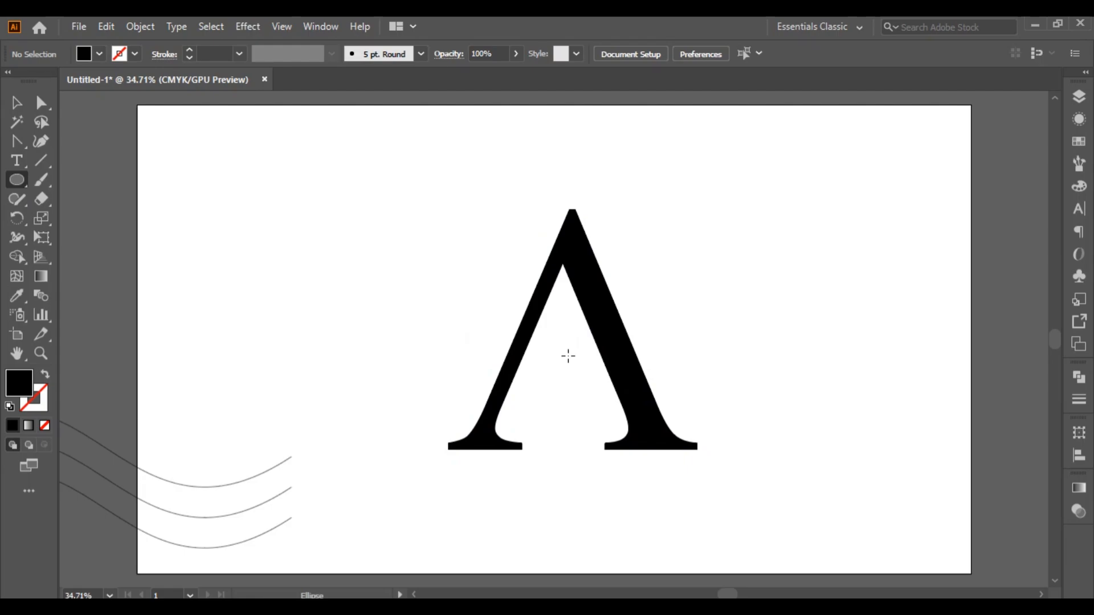
drag(566, 349, 731, 507)
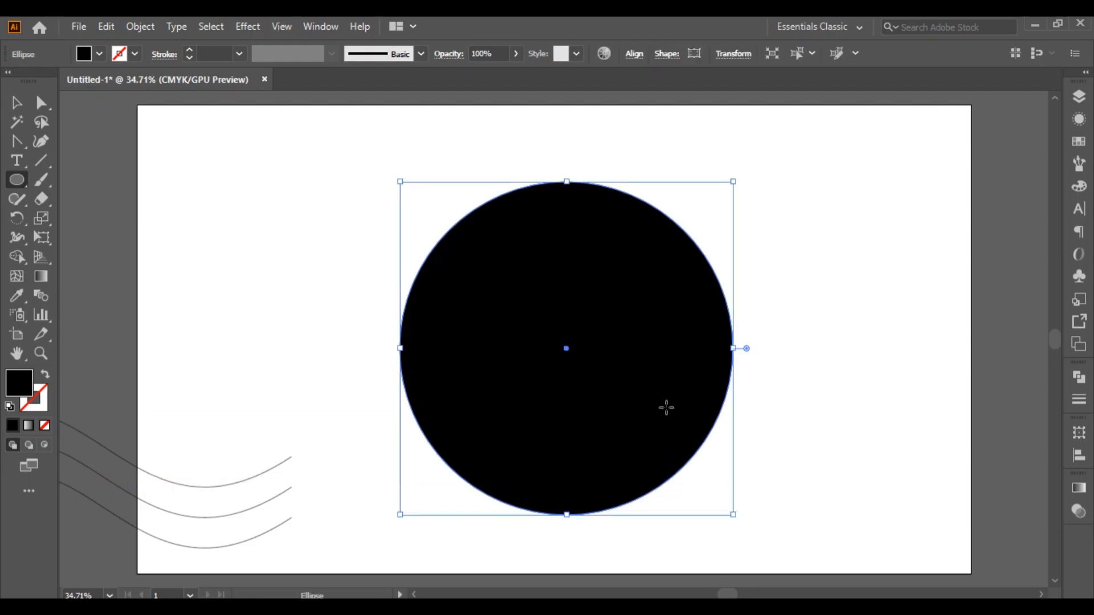
click(9, 407)
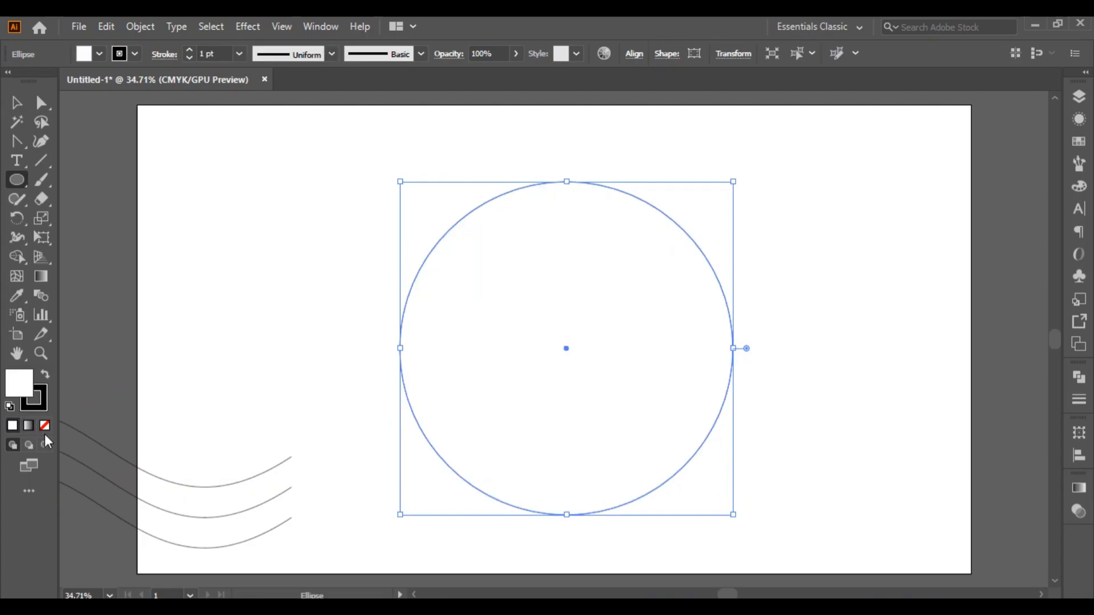
click(44, 426)
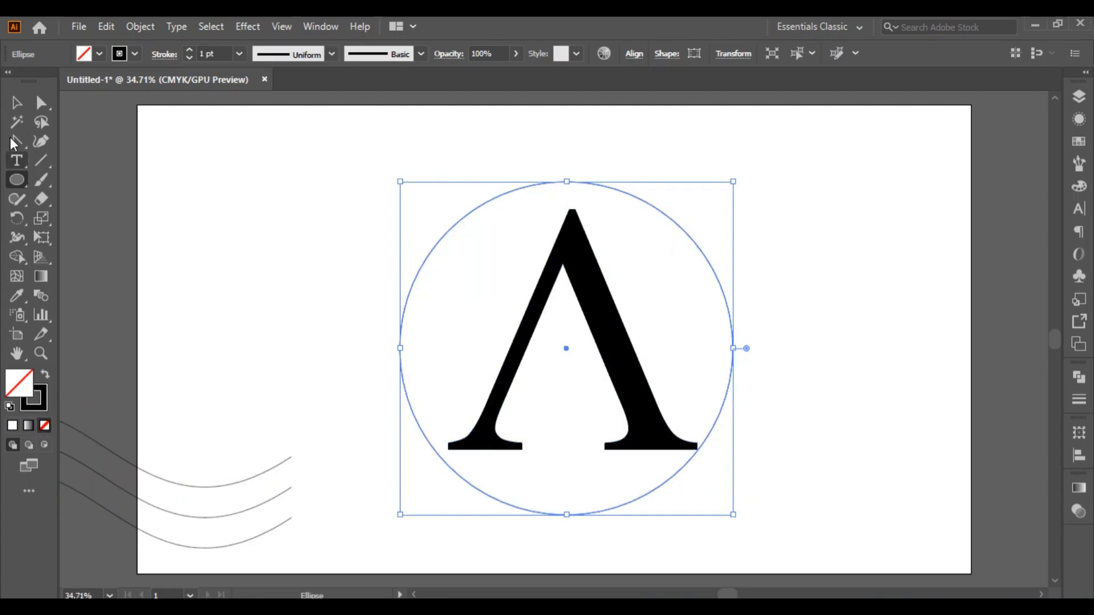
Centre the circle horizontally and vertically on the letter, using the letter as the key object
click(16, 104)
click(242, 186)
click(591, 269)
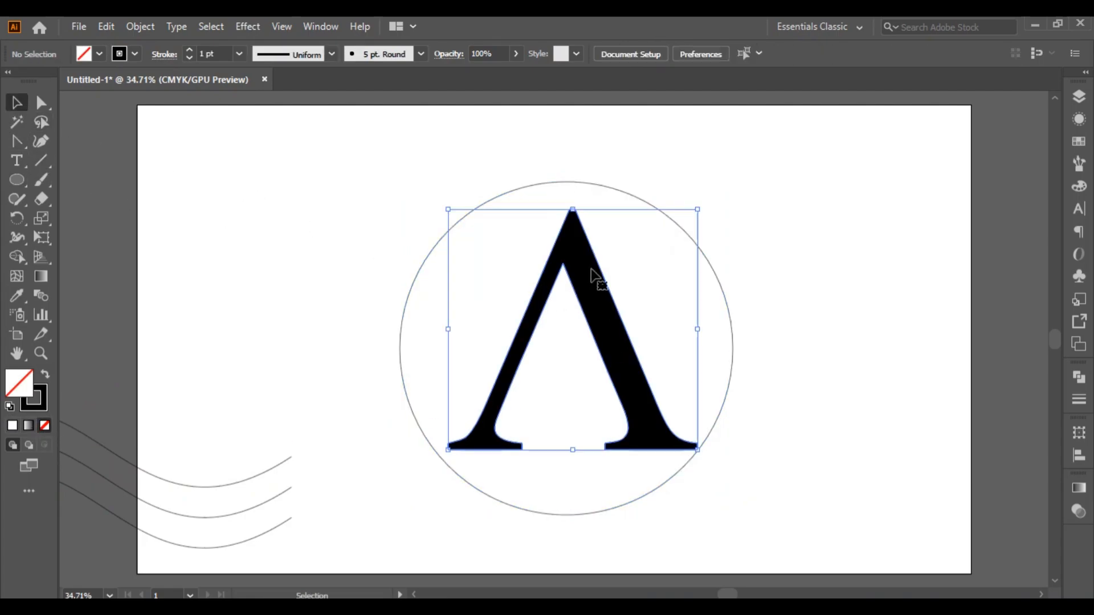
shift+click(616, 189)
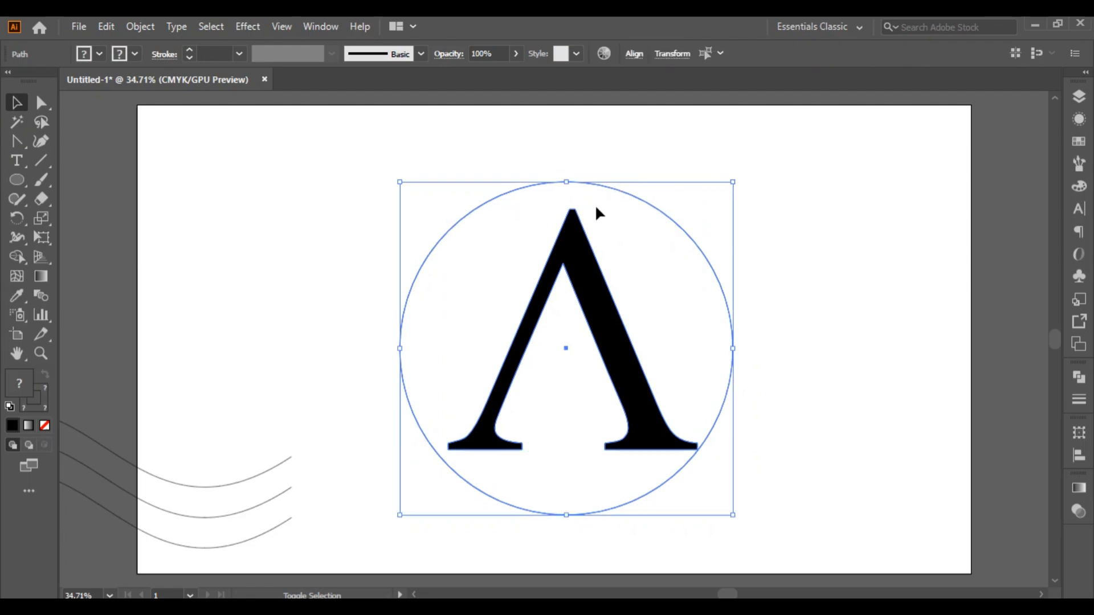
click(580, 256)
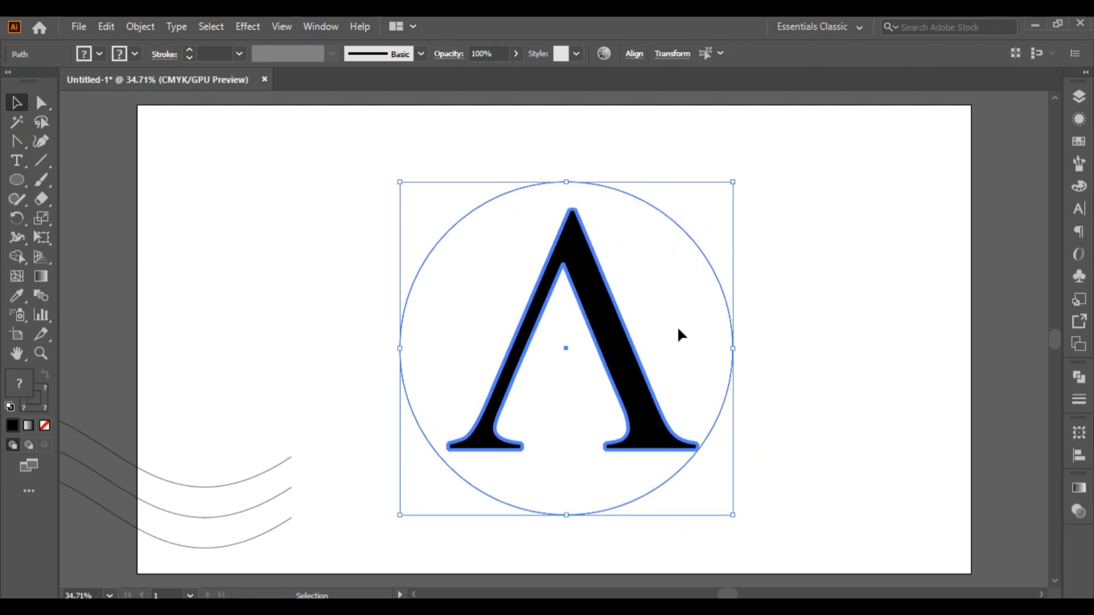
click(1081, 459)
click(921, 468)
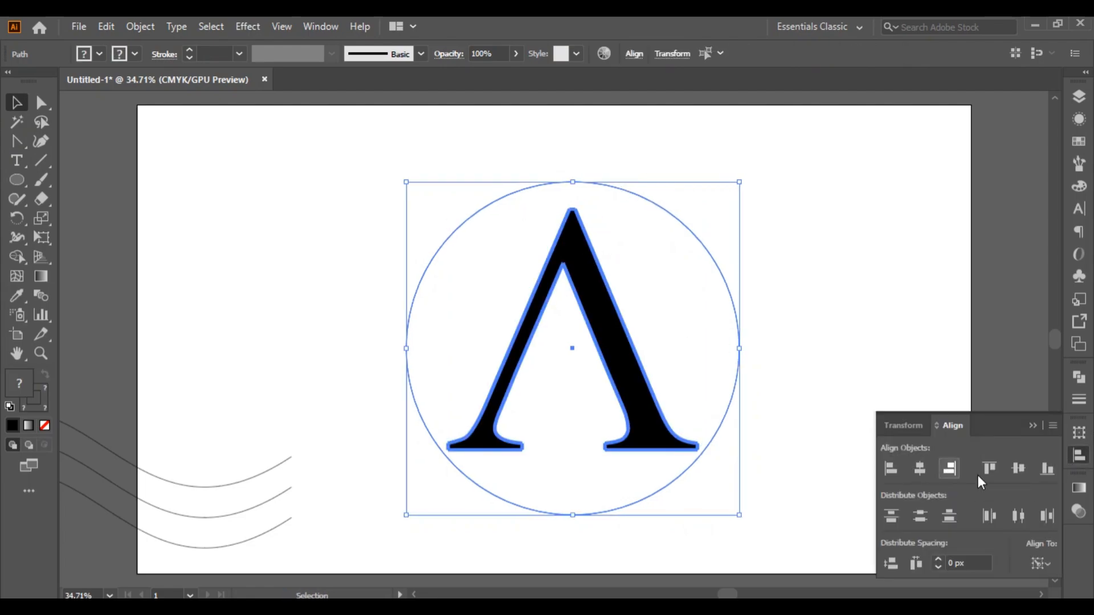
click(1018, 468)
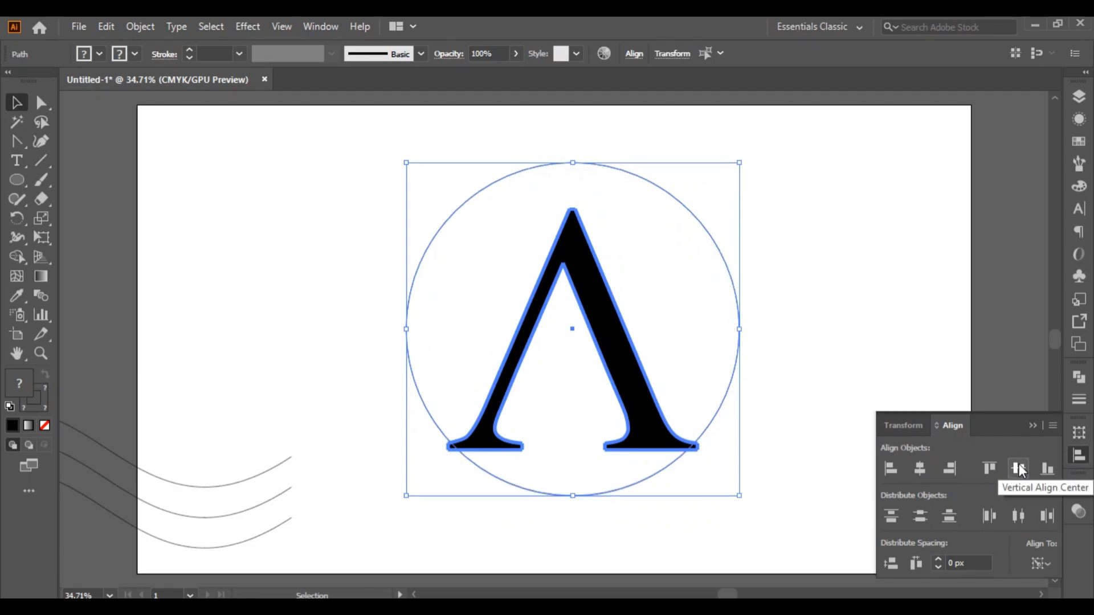
click(1034, 427)
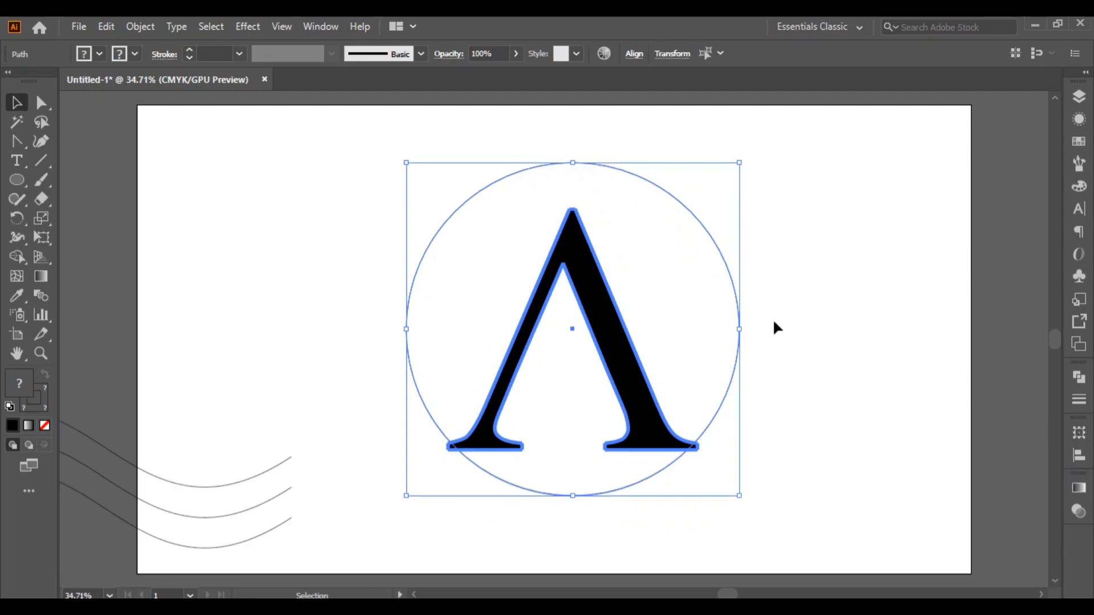
click(608, 167)
click(1014, 302)
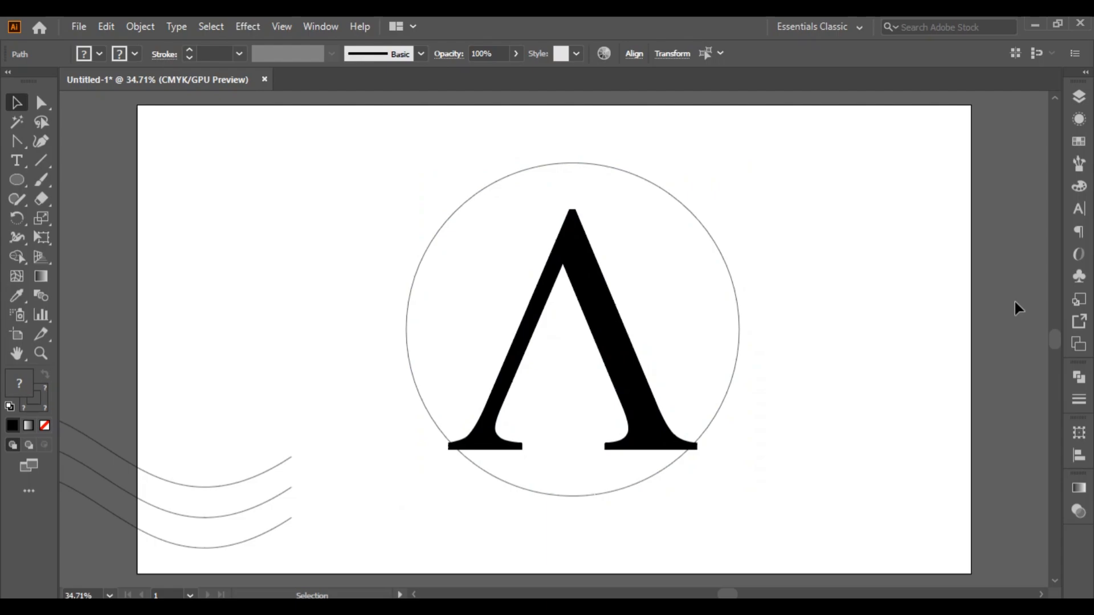
click(696, 220)
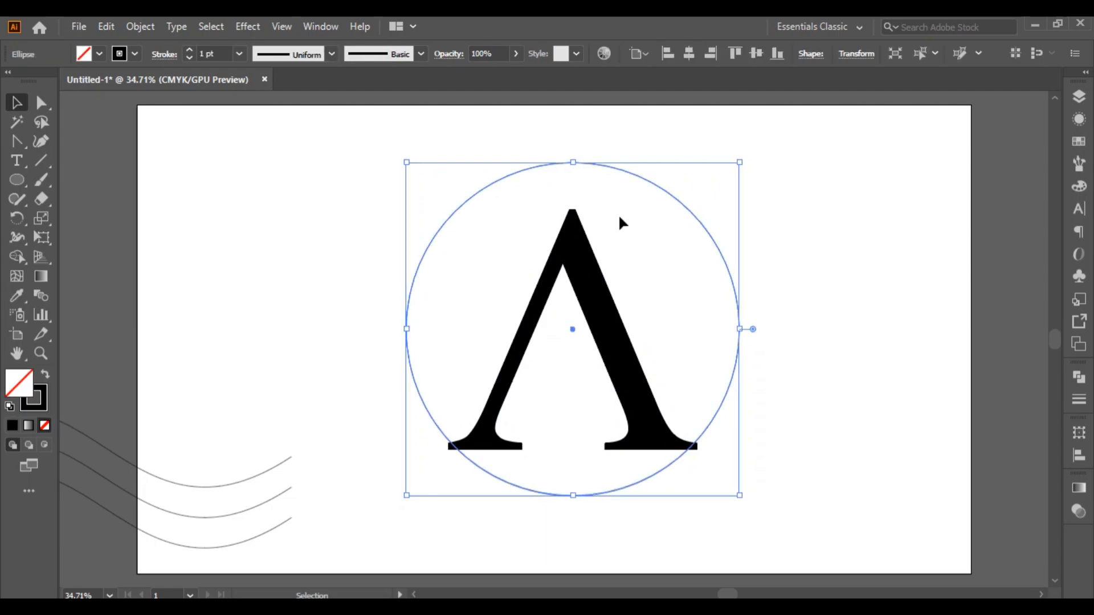
click(579, 246)
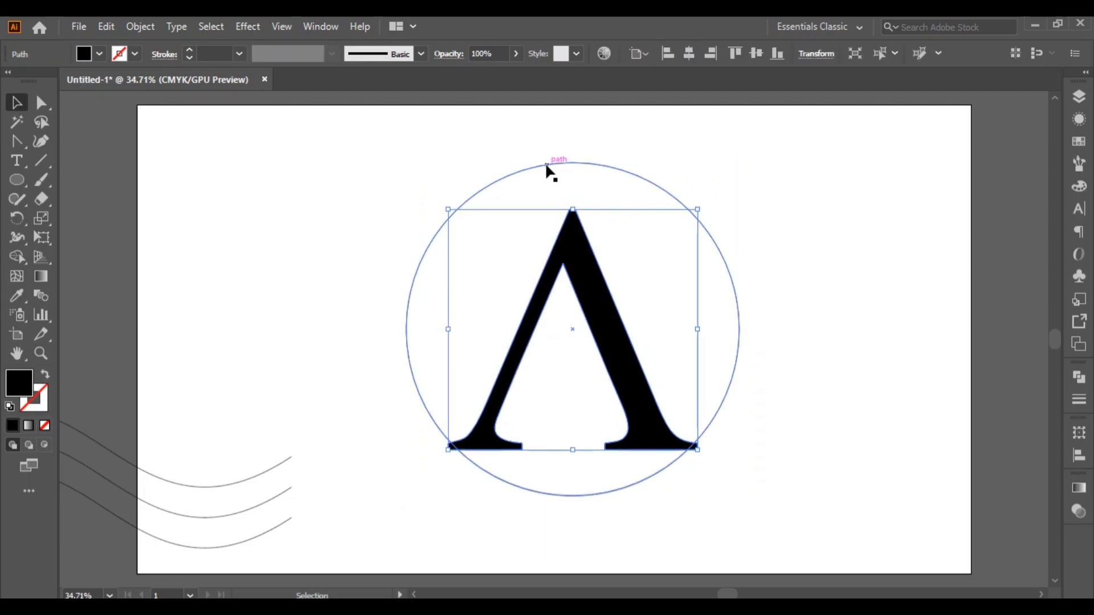
click(108, 26)
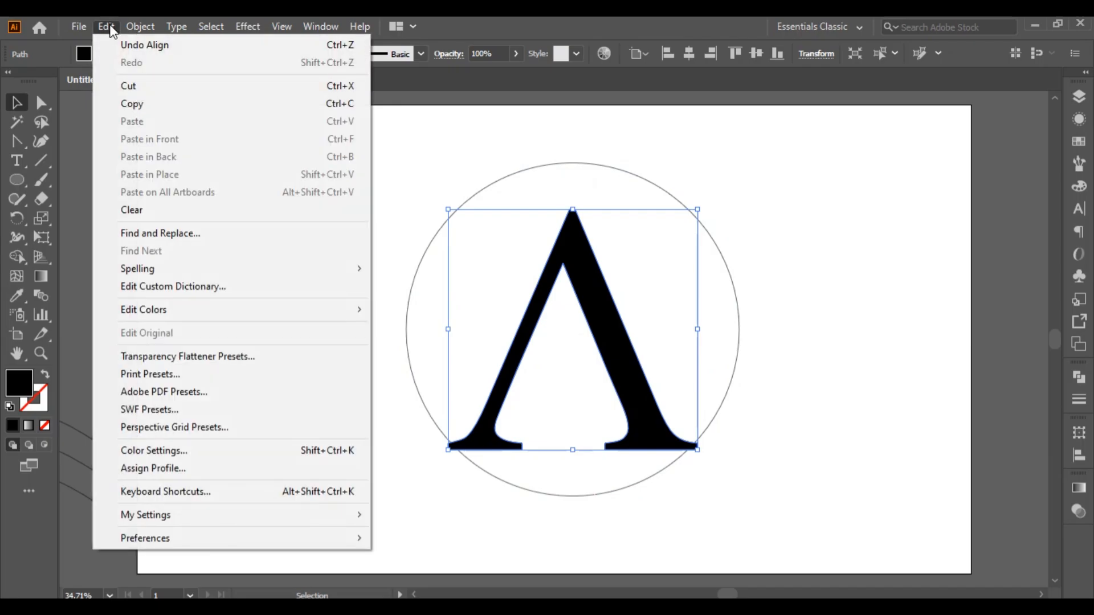
mouse_move(129, 27)
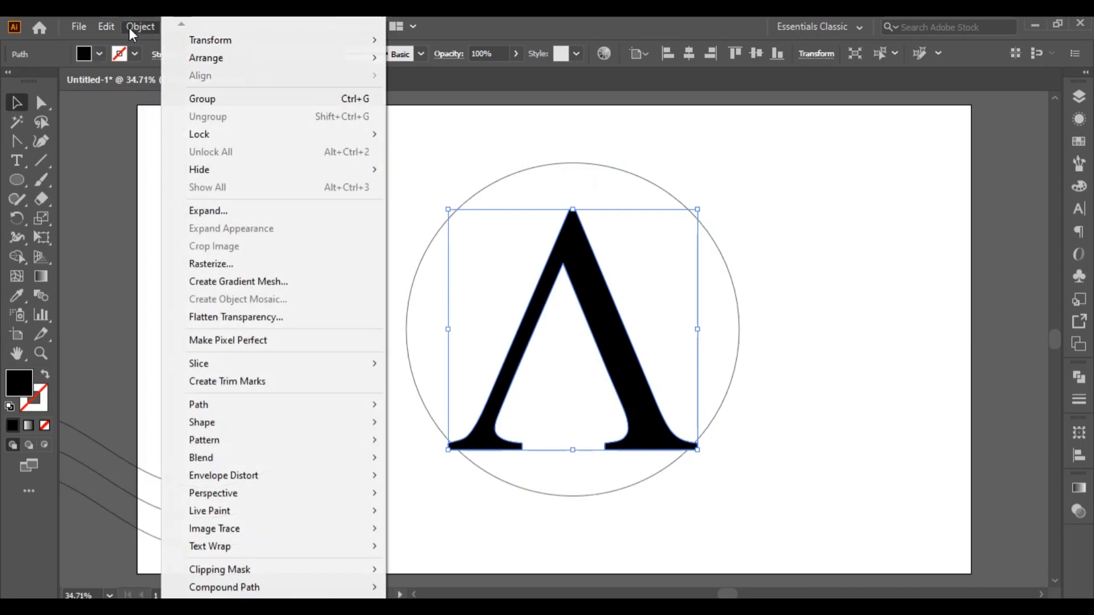
click(231, 212)
click(342, 245)
Set the stroke weight of the circle around the letter to 35 pt
click(479, 189)
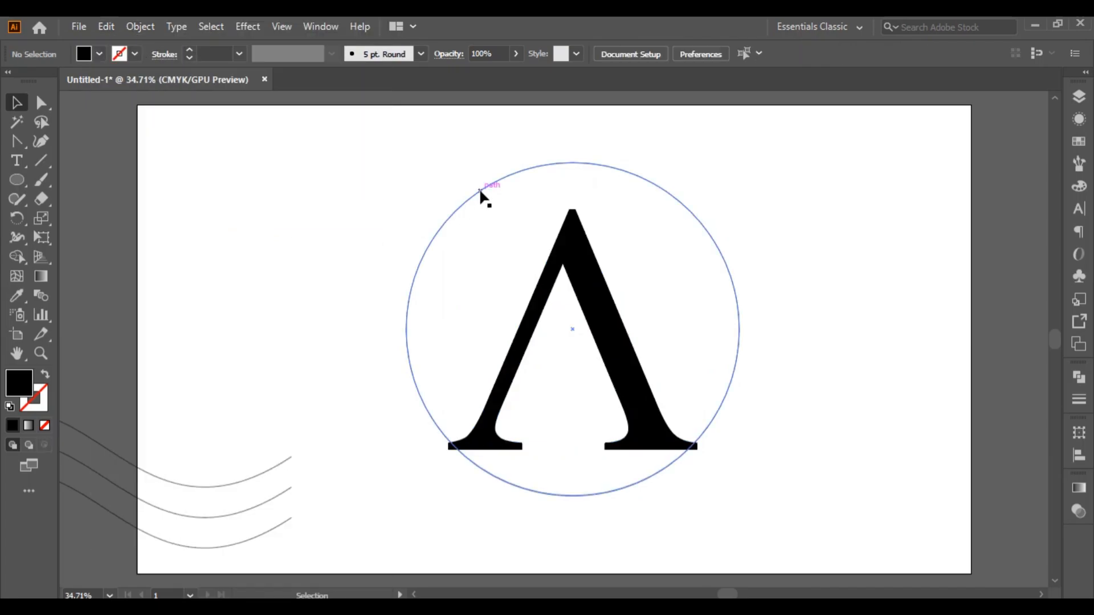
click(104, 26)
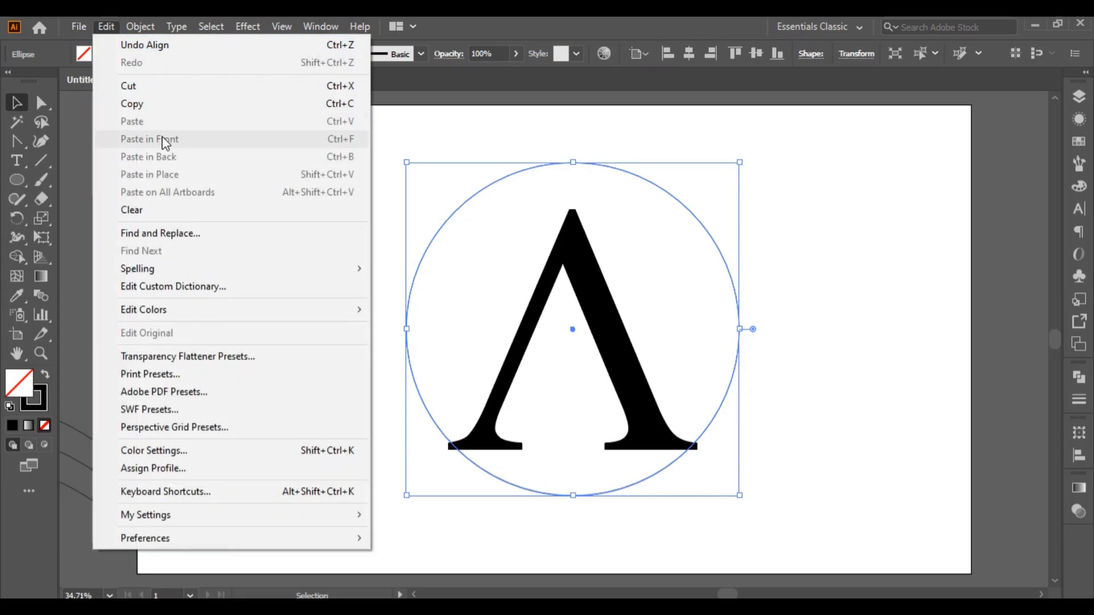
mouse_move(320, 26)
click(239, 54)
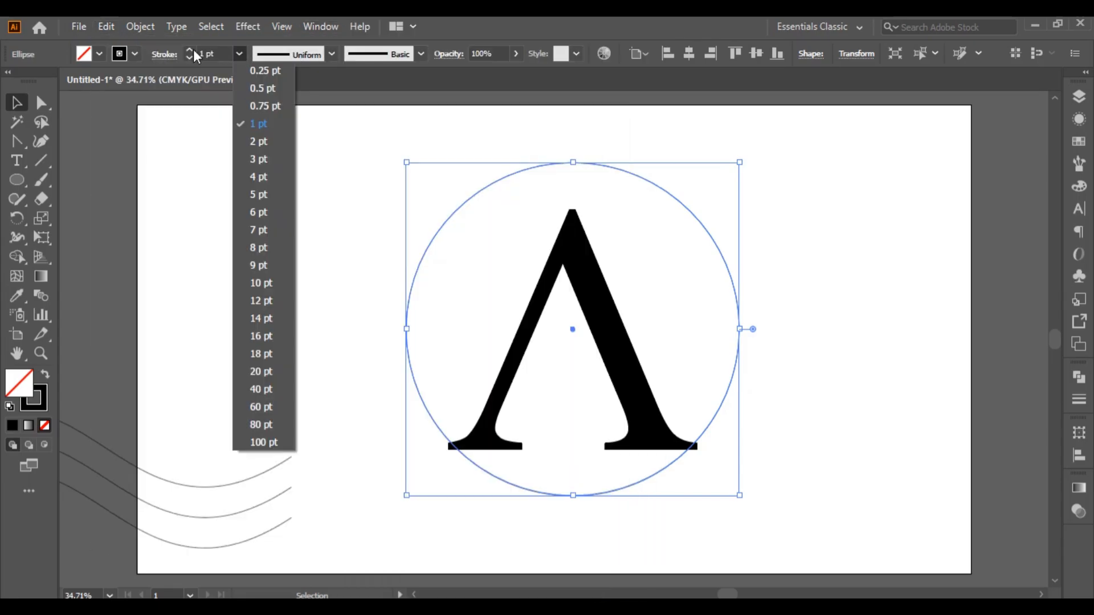
click(192, 50)
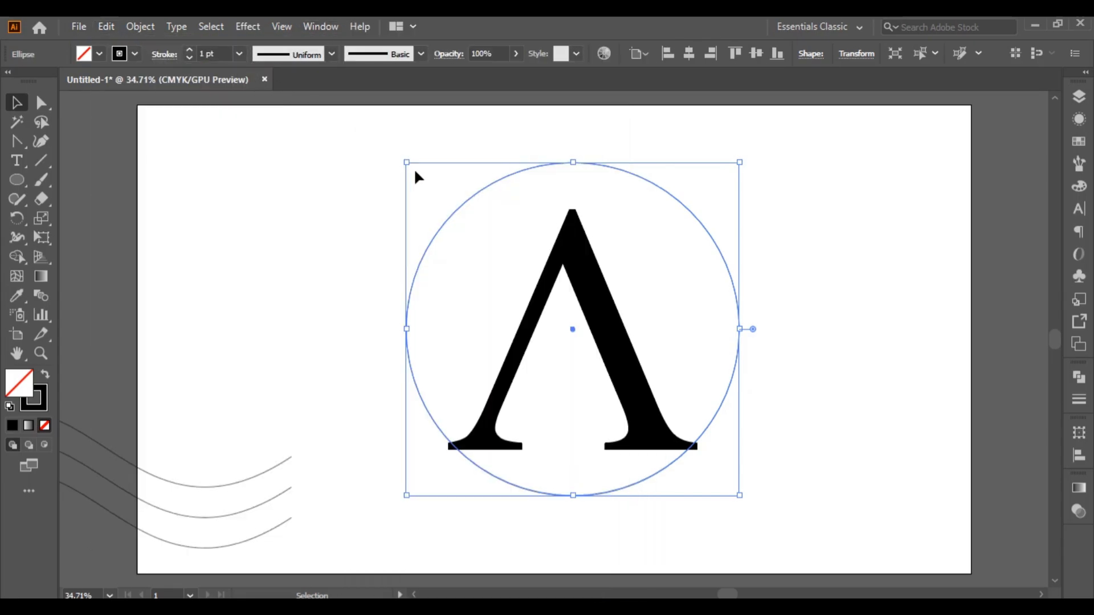
drag(190, 49, 190, 50)
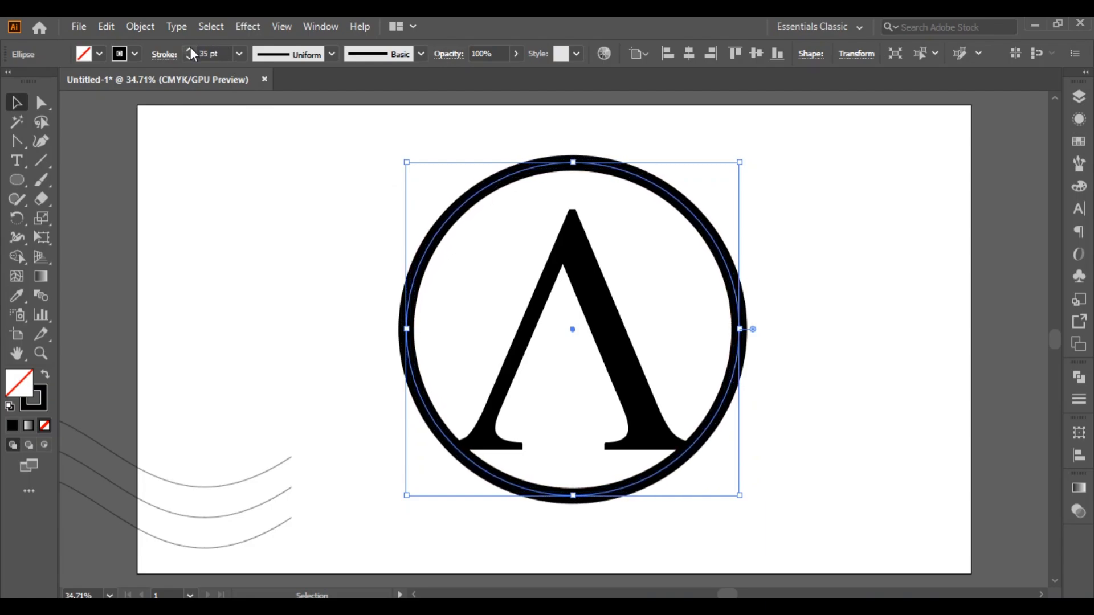
Expand the circle's fill and stroke into a solid ring shape
click(132, 26)
click(211, 211)
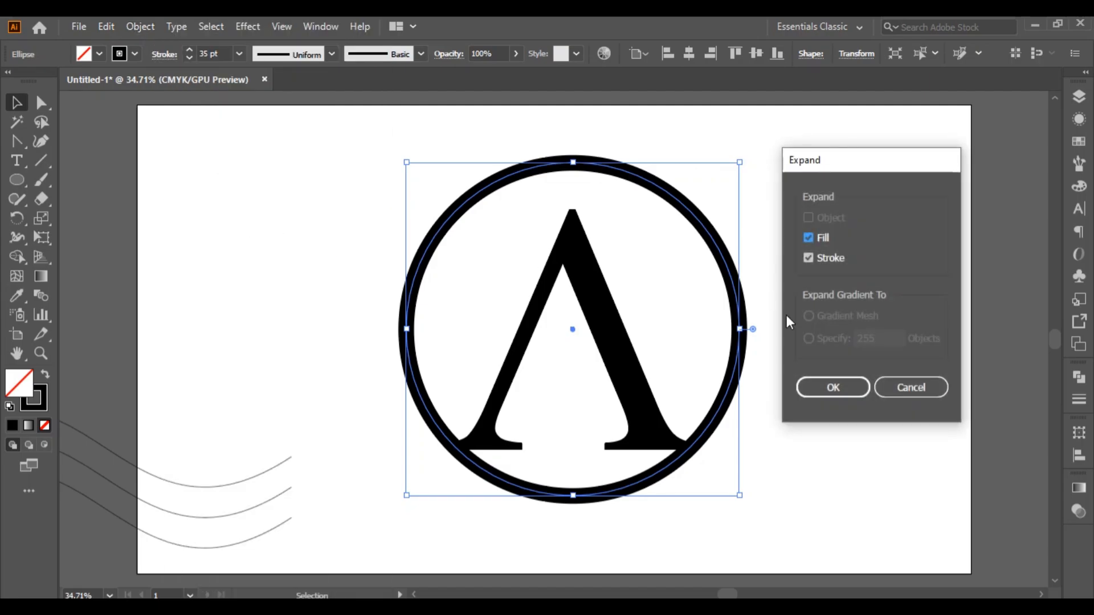
click(818, 393)
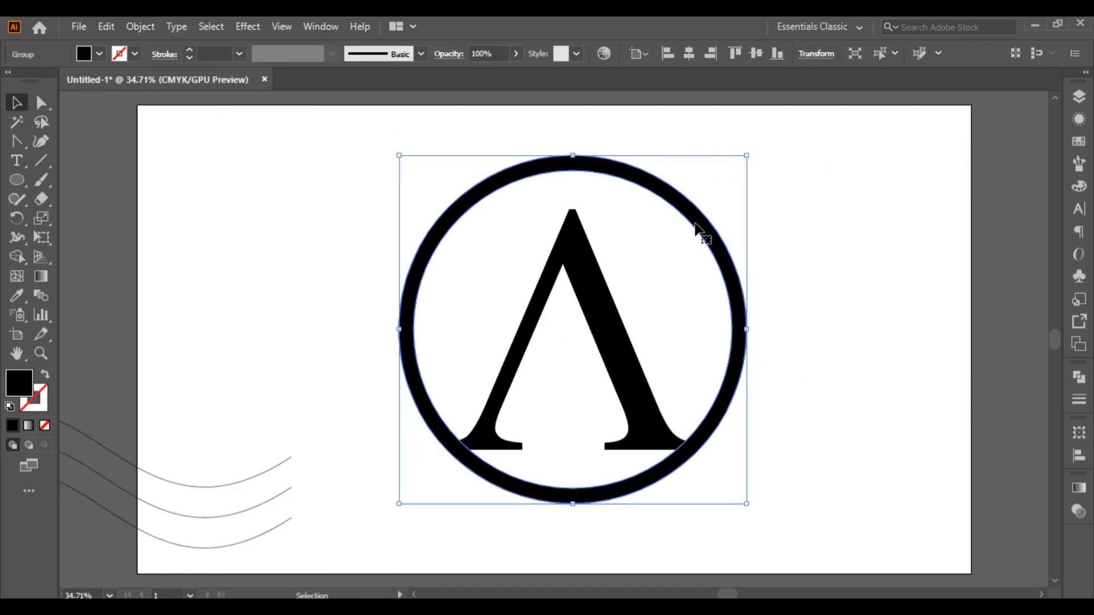
Shift the ring slightly downward and re-centre it vertically on the letter, using the letter as the key object
drag(696, 231, 697, 250)
click(579, 264)
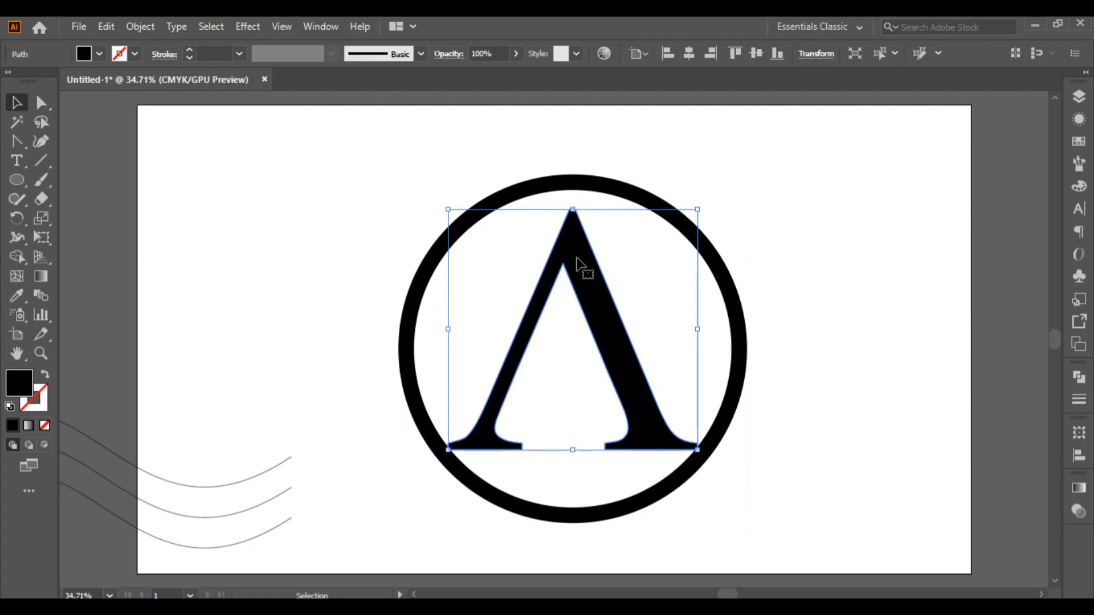
shift+click(617, 200)
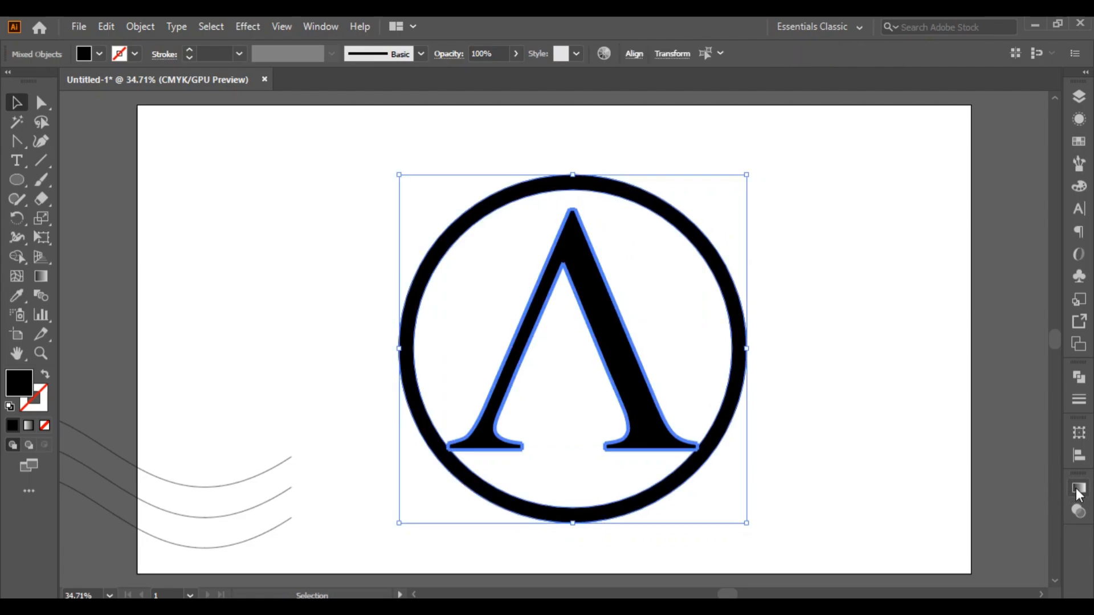
click(1079, 455)
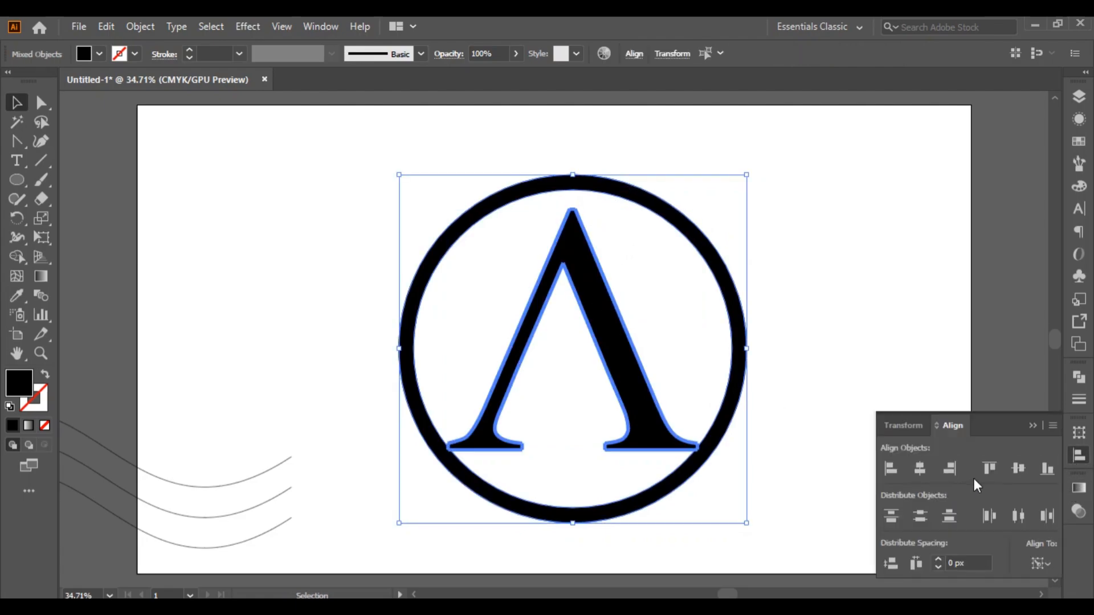
click(1018, 468)
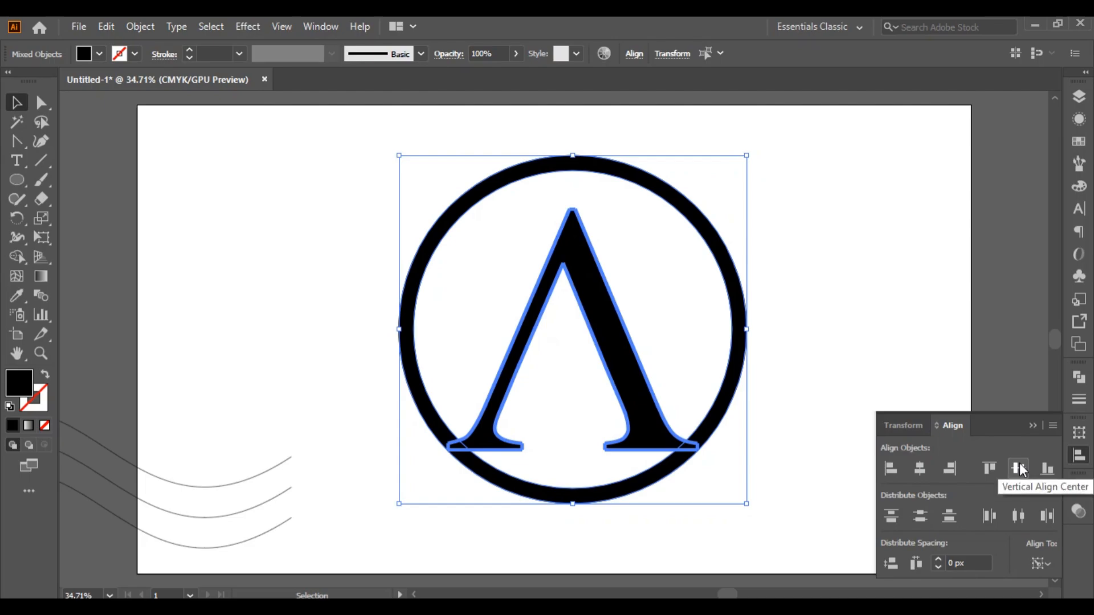
click(1033, 426)
click(688, 272)
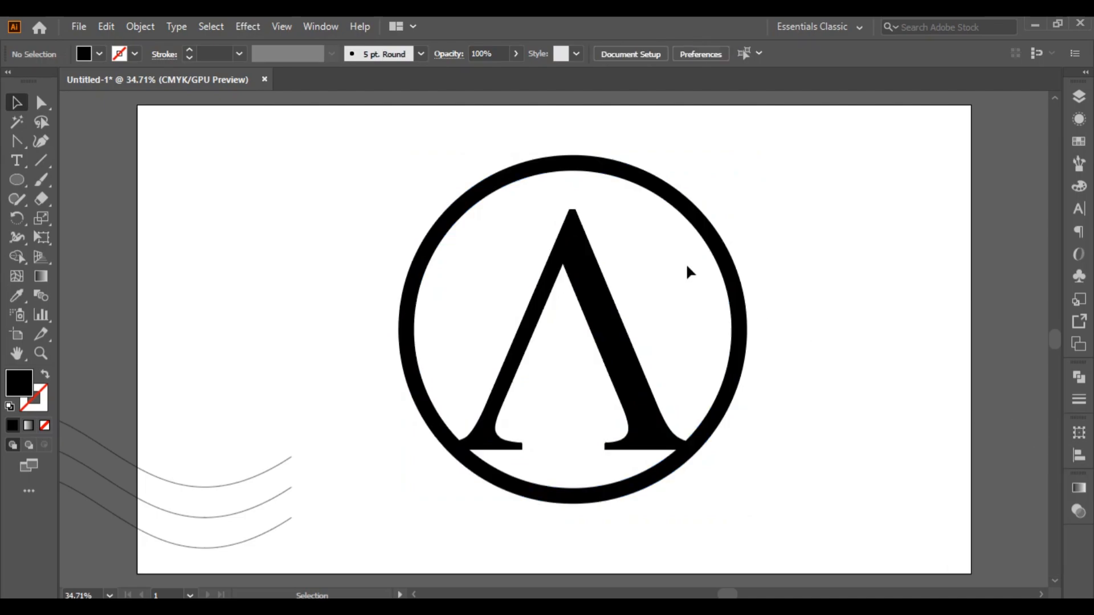
Move the ring down until the letter's feet sit clear inside its inner edge
mouse_move(608, 176)
mouse_down()
mouse_move(598, 197)
mouse_move(608, 195)
mouse_up()
key(shift+Down)
key(shift+Down)
key(shift+Down)
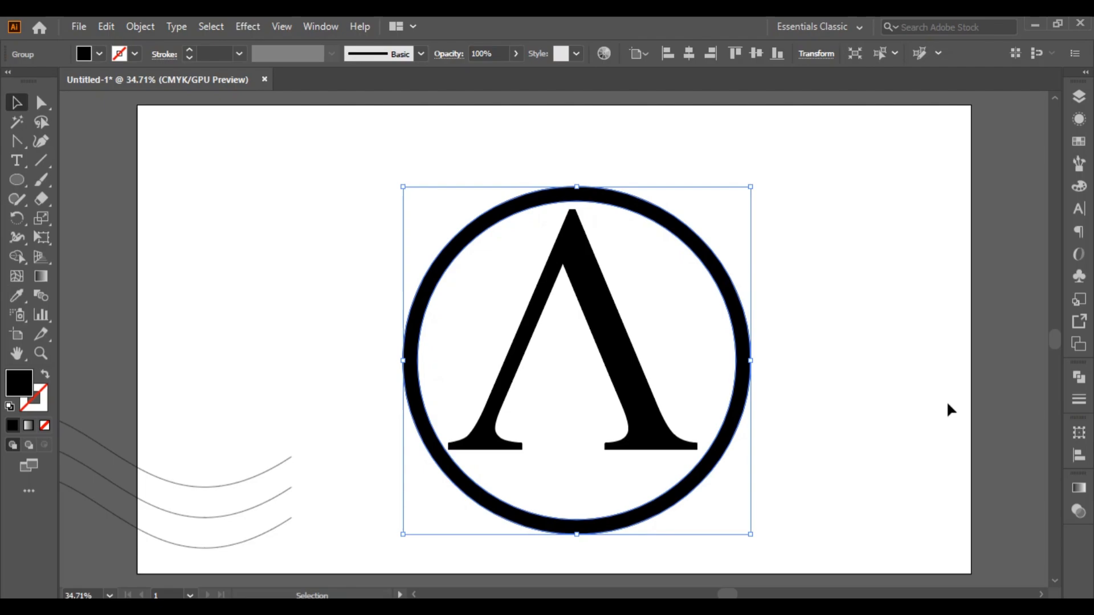
Centre the ring horizontally on the letter, using the letter as the key object
click(617, 341)
shift+click(740, 325)
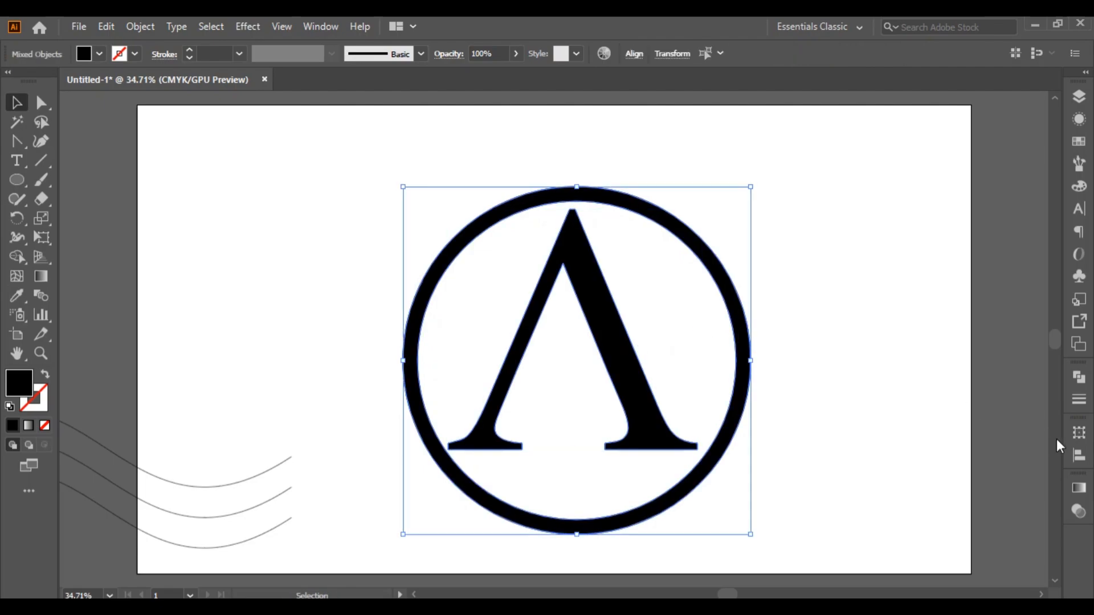
click(614, 336)
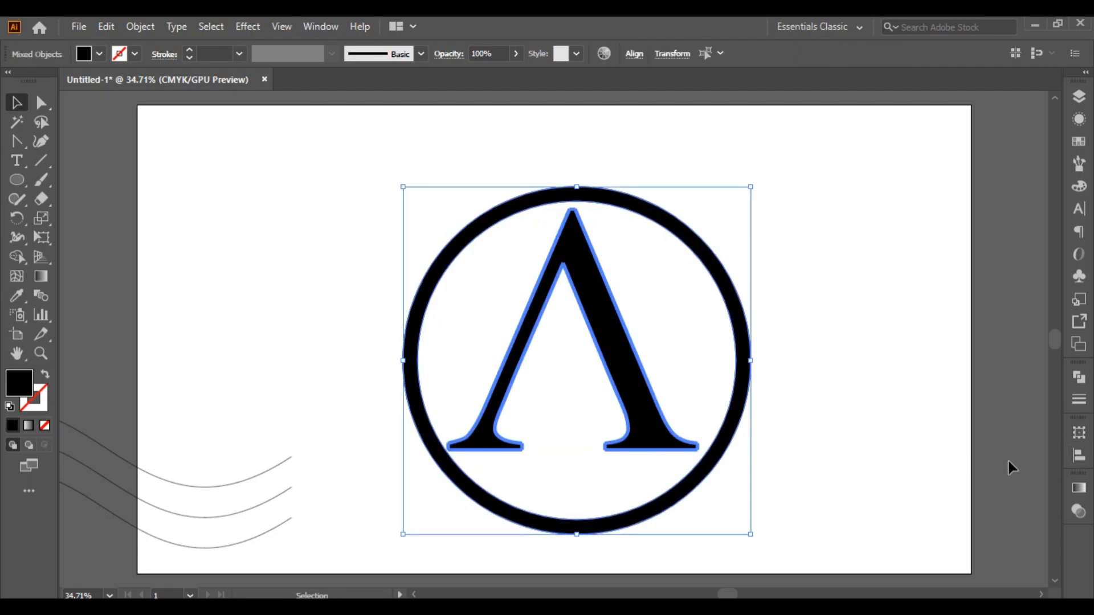
click(1079, 456)
click(919, 472)
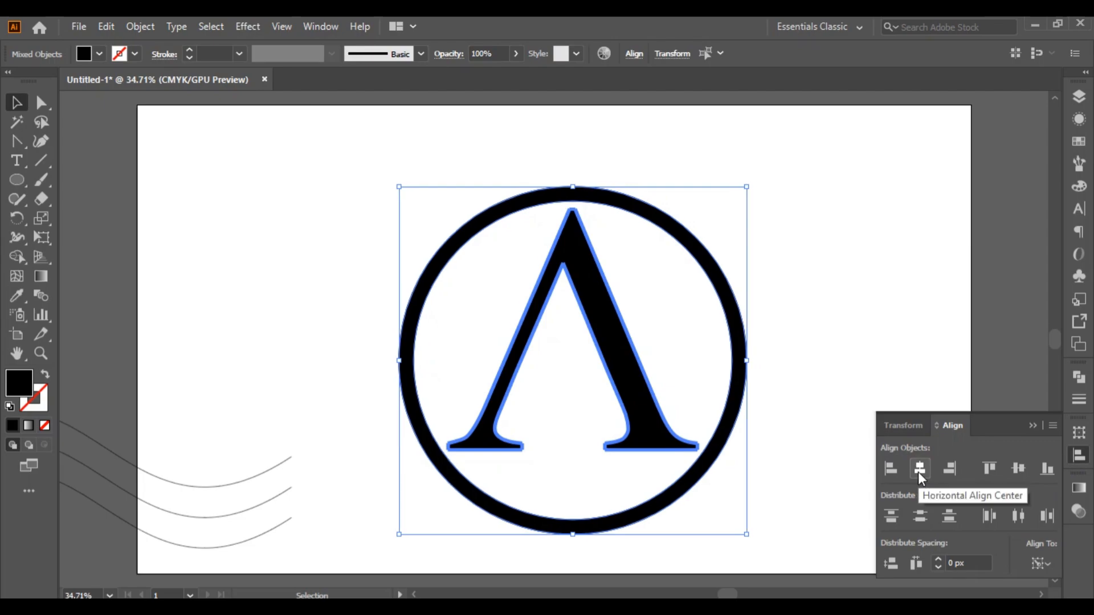
click(1033, 427)
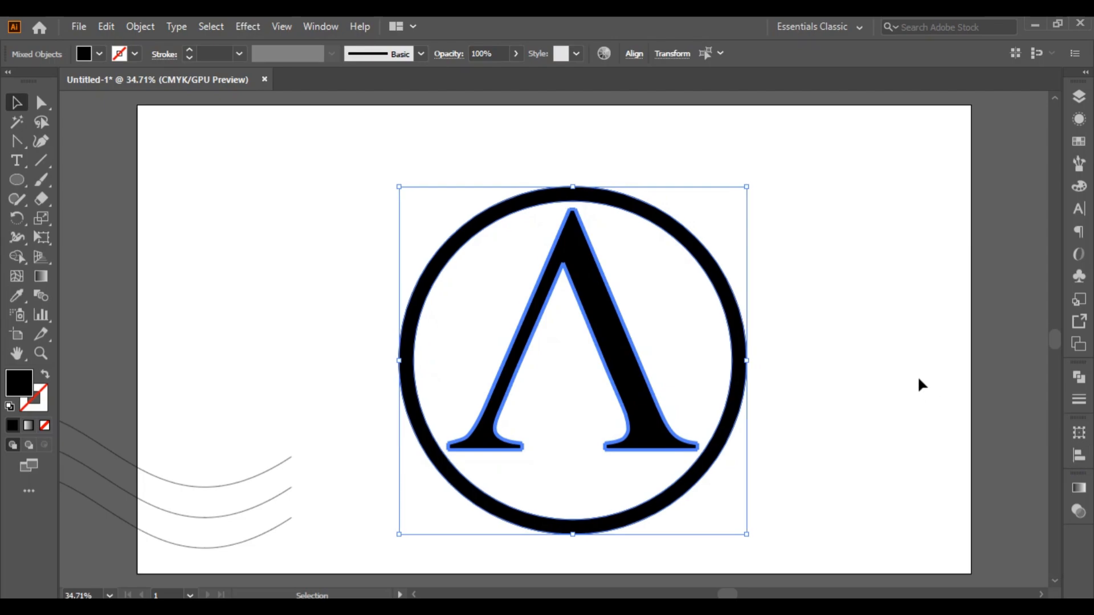
Enlarge the ring proportionally from its centre to leave more space around the letter
click(917, 376)
click(647, 220)
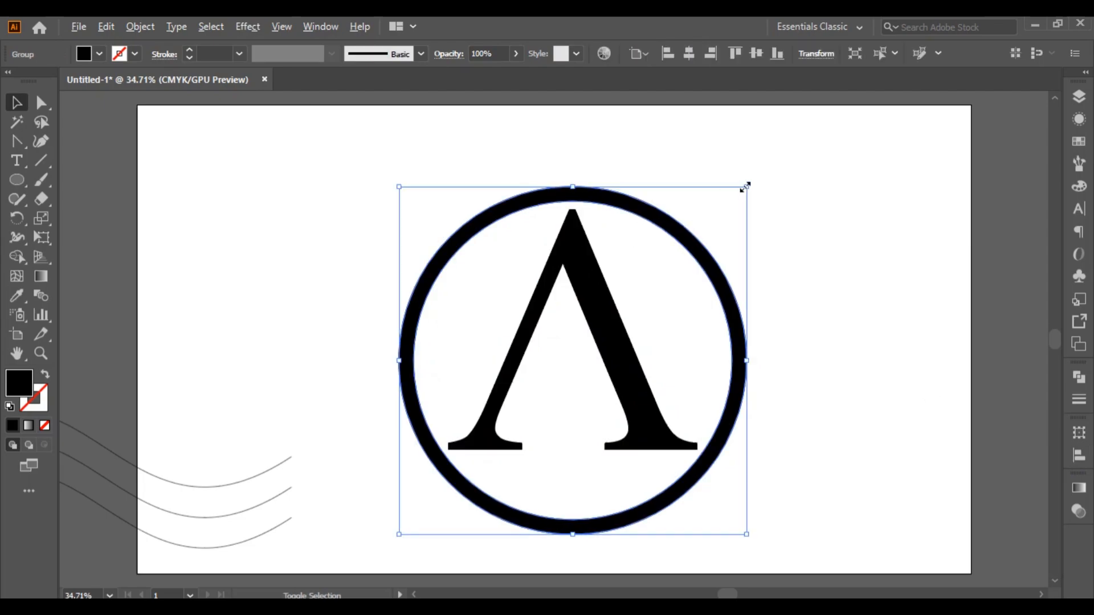
drag(745, 187, 764, 166)
click(866, 284)
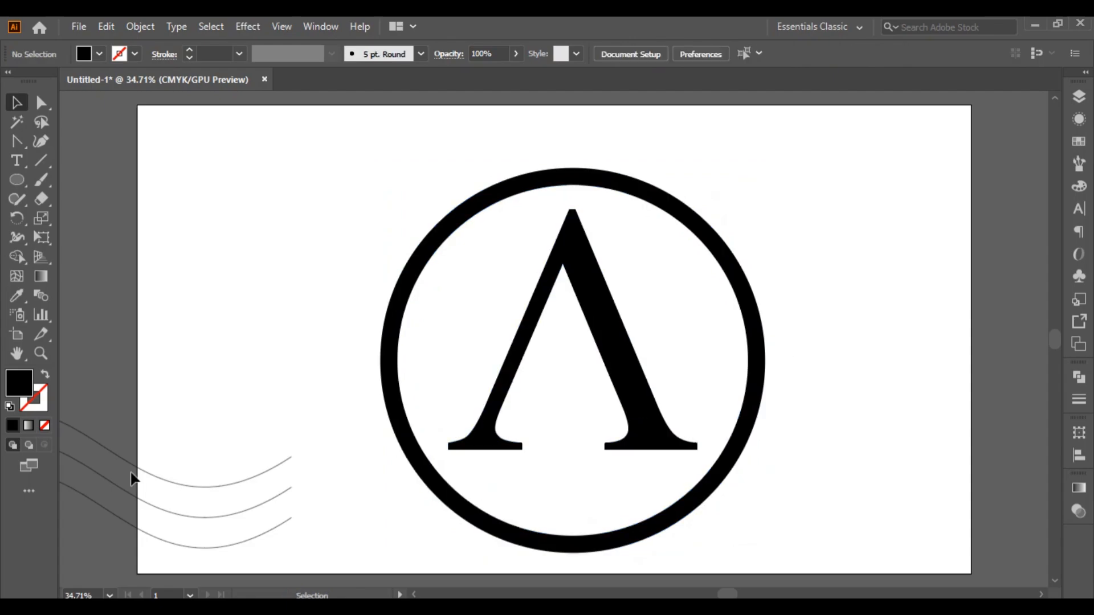
Give the three wavy lines the lens-shaped width profile tapering at both ends and a 25 pt stroke
click(246, 545)
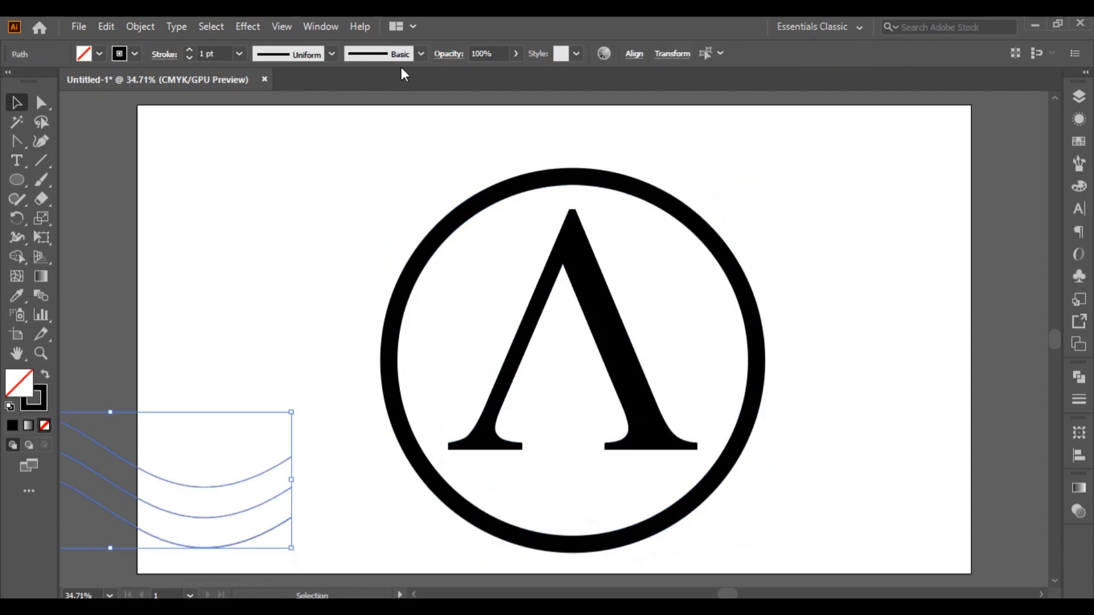
click(420, 54)
click(331, 53)
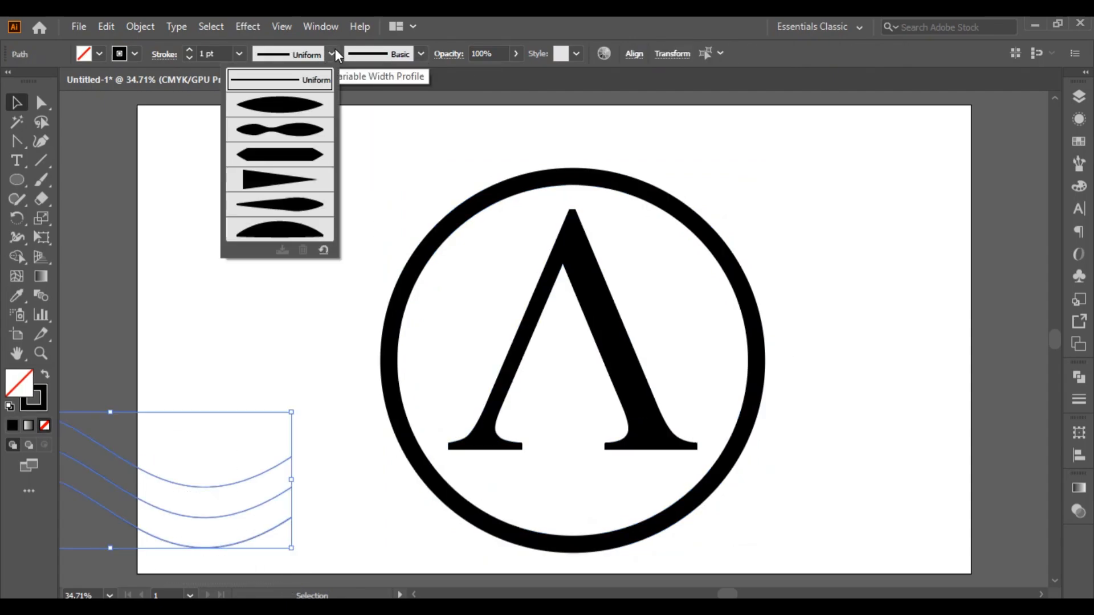
click(295, 111)
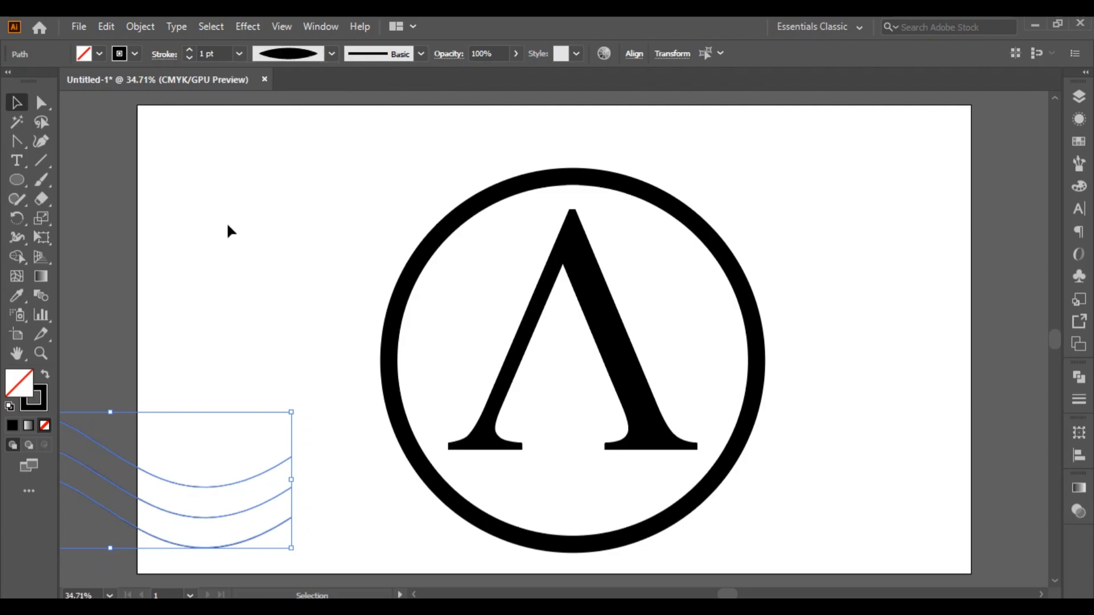
click(191, 52)
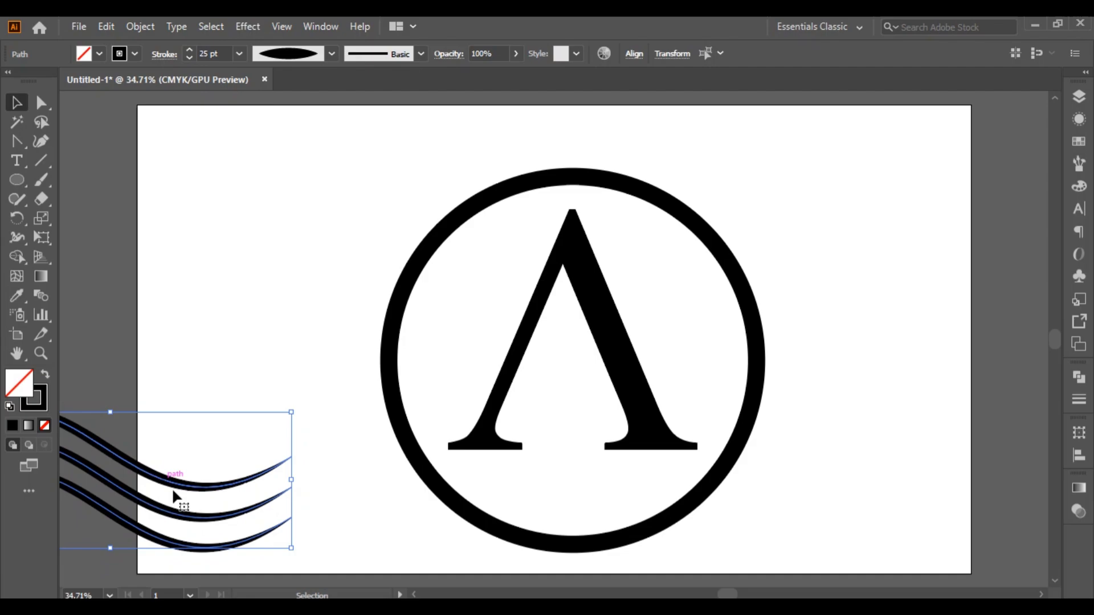
Place the wavy lines across the middle of the letter and widen them on both sides until they extend past the ring
drag(122, 461, 552, 327)
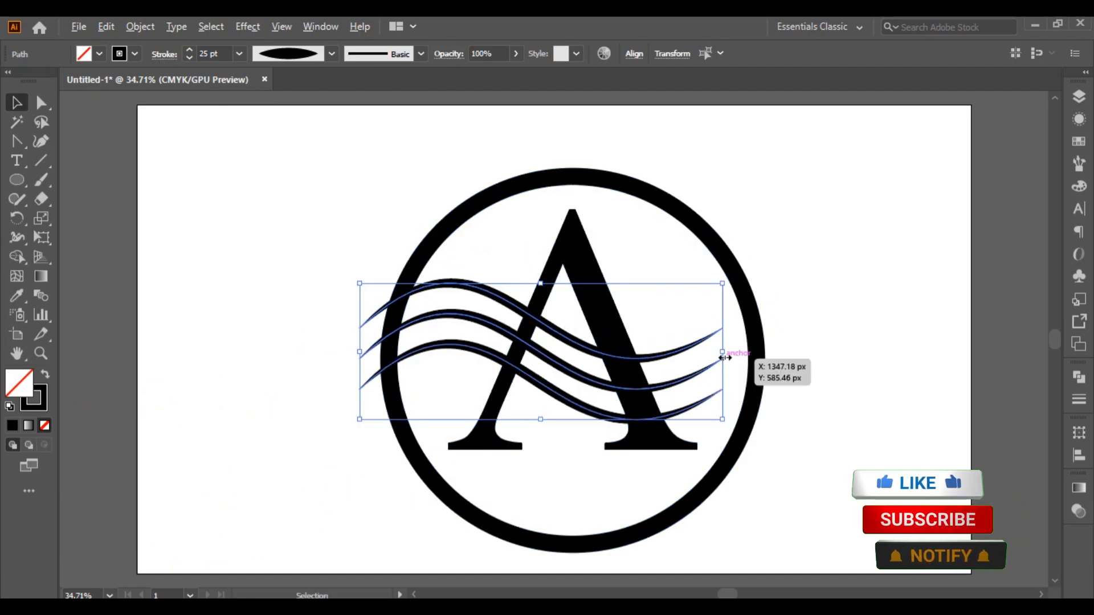
drag(723, 353, 780, 344)
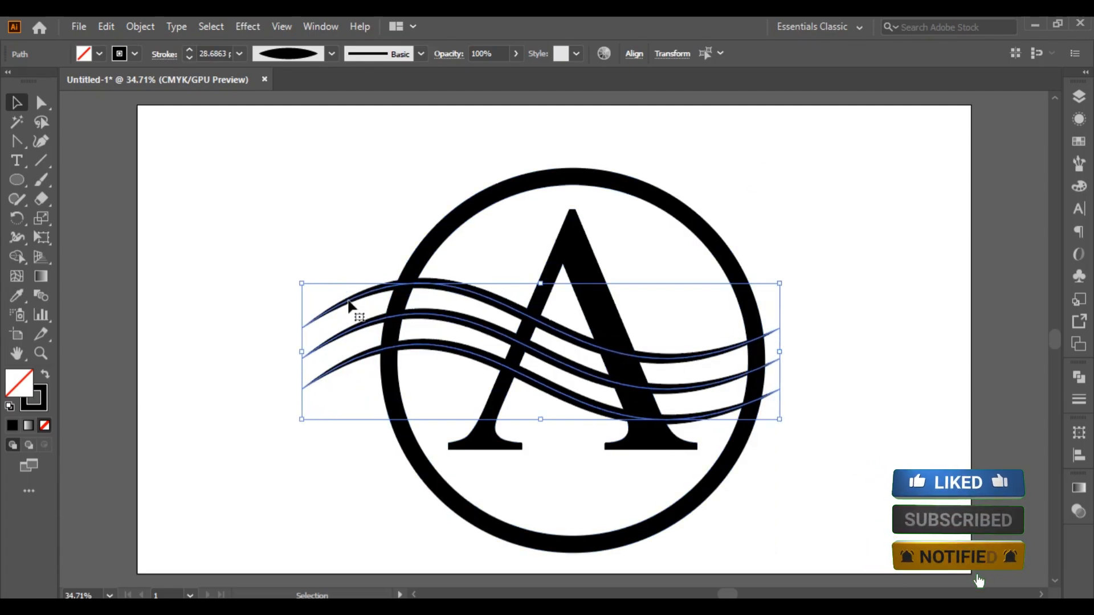
drag(786, 275, 744, 192)
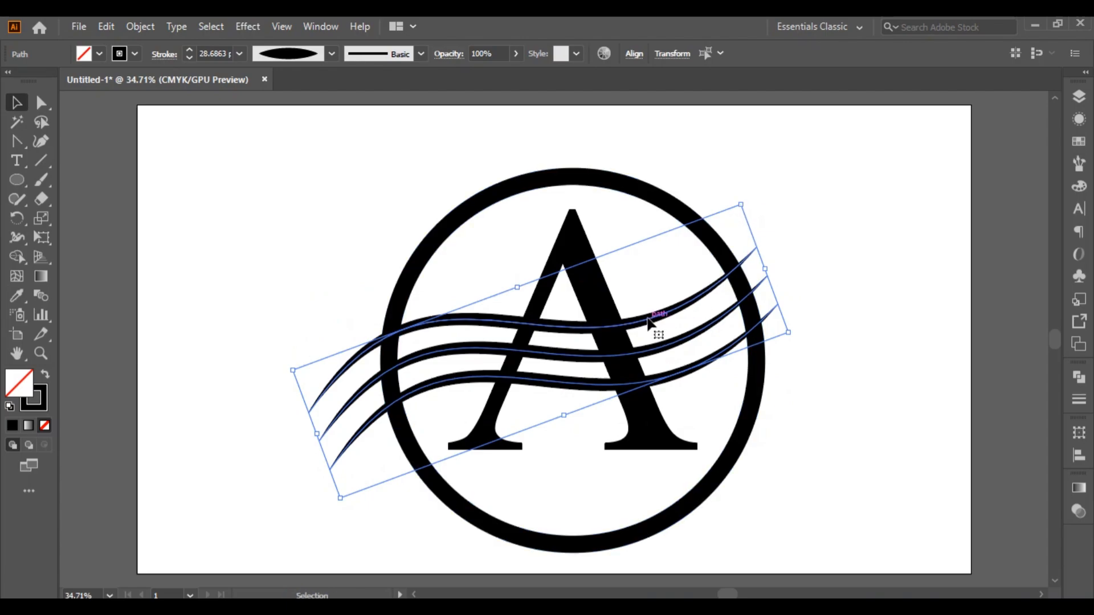
drag(653, 323, 678, 301)
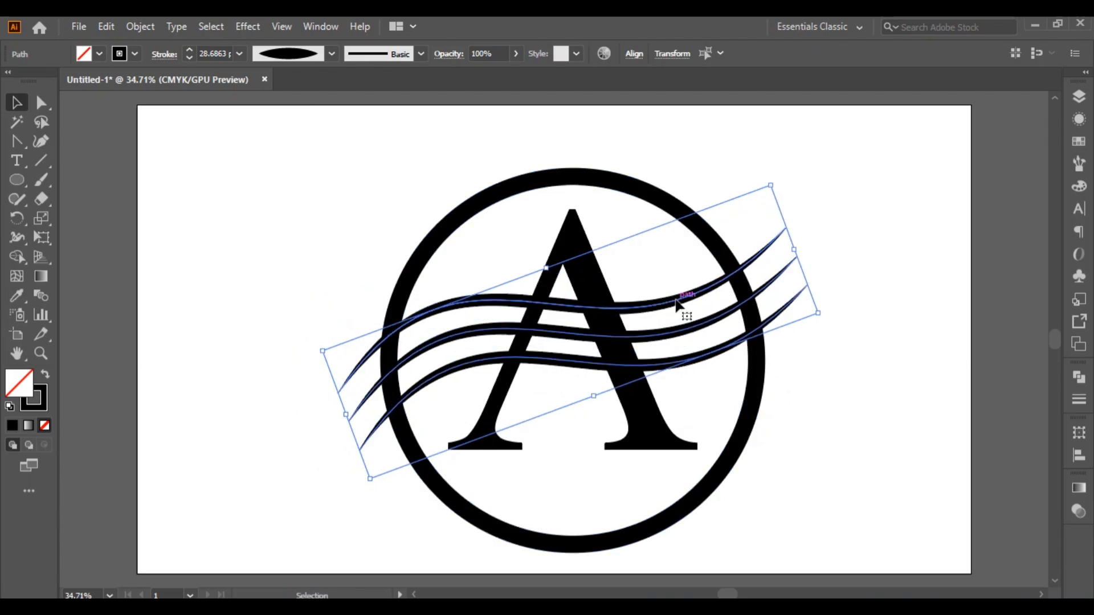
key(ctrl+z)
key(ctrl+z)
key(ctrl+z)
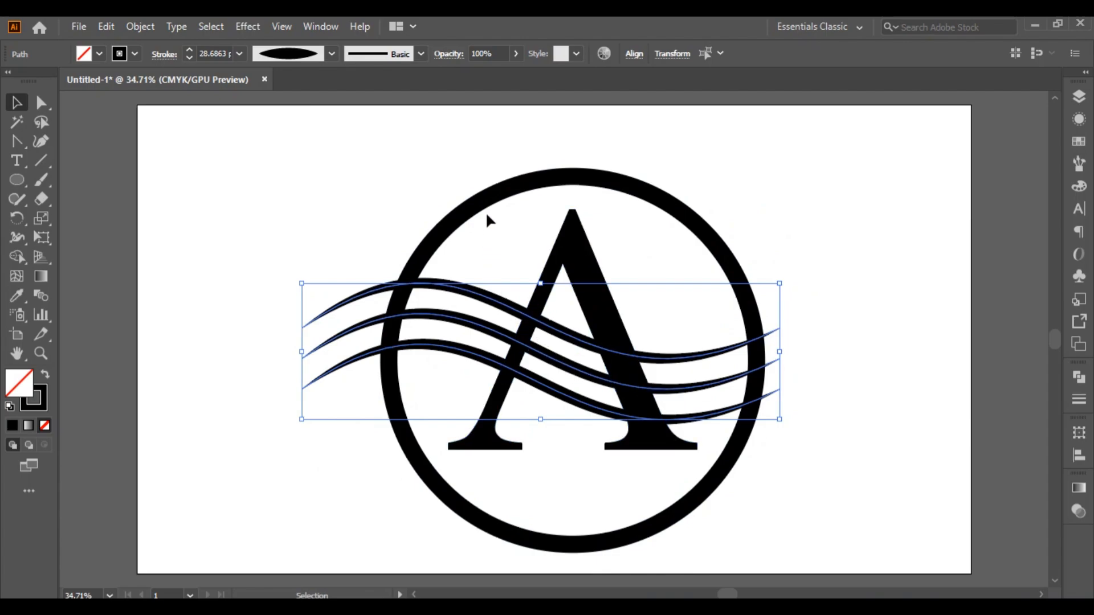
Group the three wavy lines and centre the group horizontally on the ring, using the ring as the key object
right_click(326, 317)
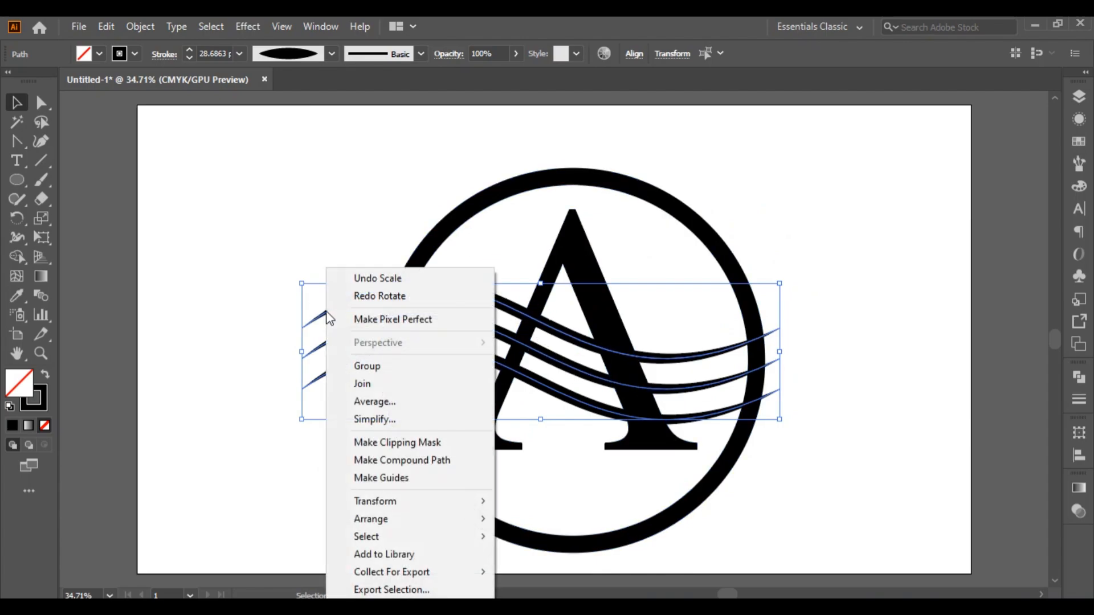
click(367, 385)
shift+click(451, 238)
key(ctrl+g)
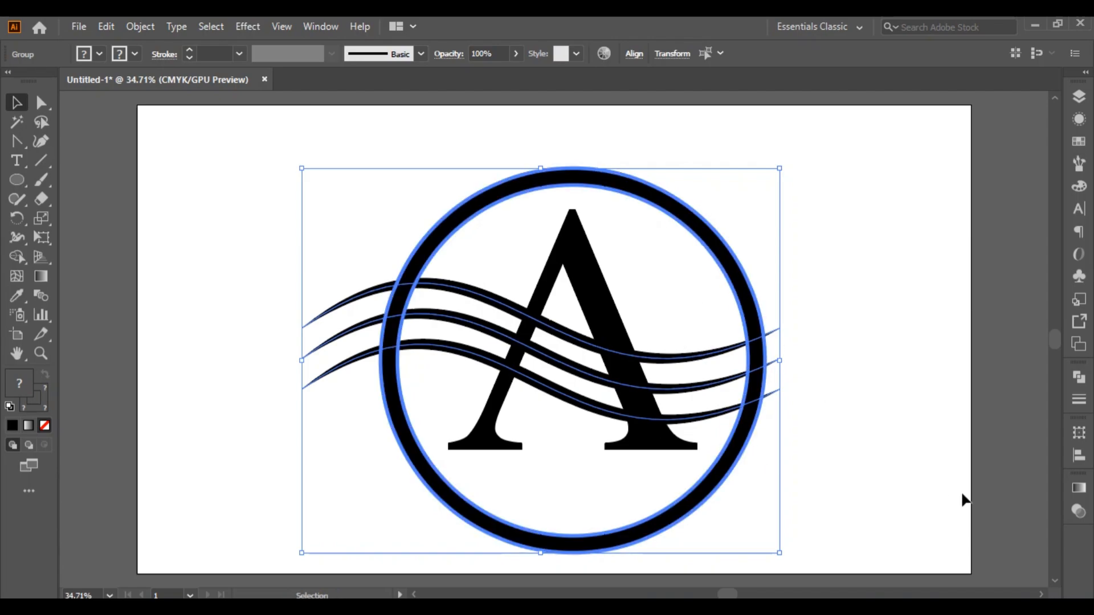
click(1075, 456)
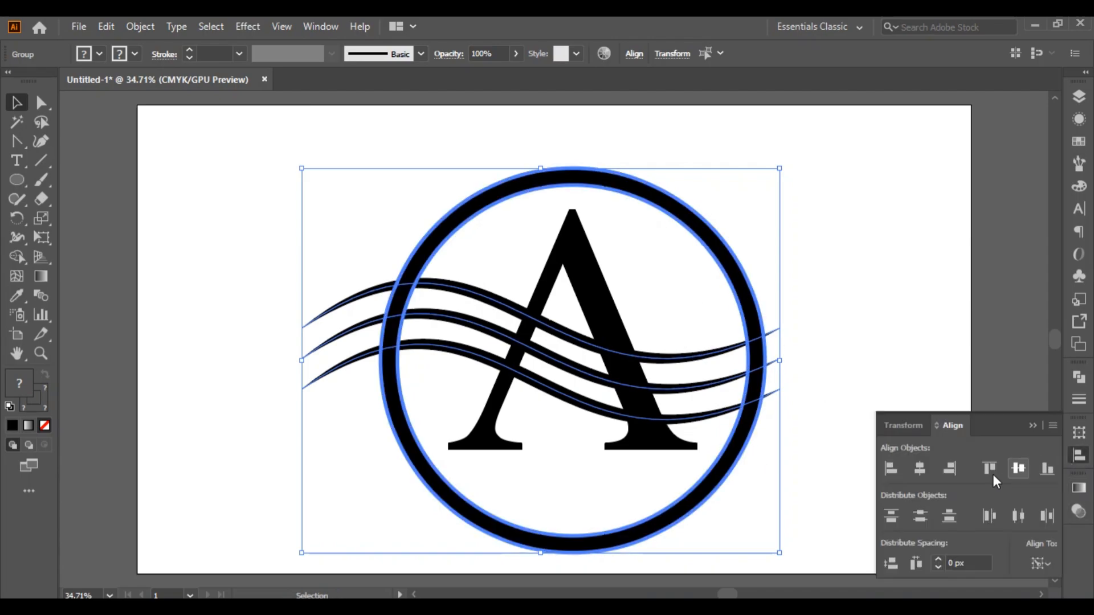
click(918, 470)
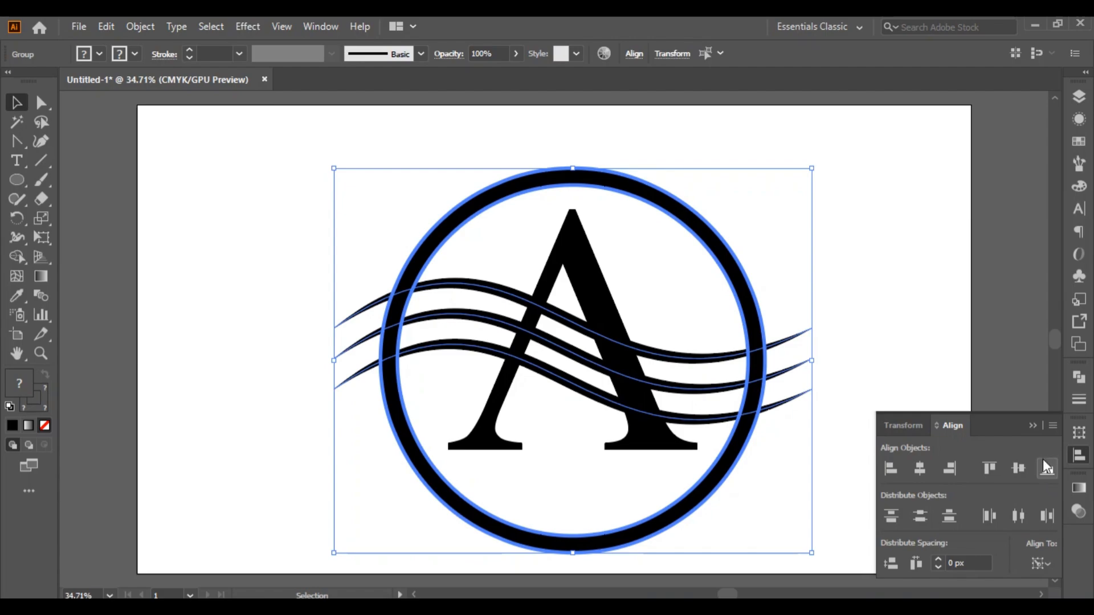
click(1032, 426)
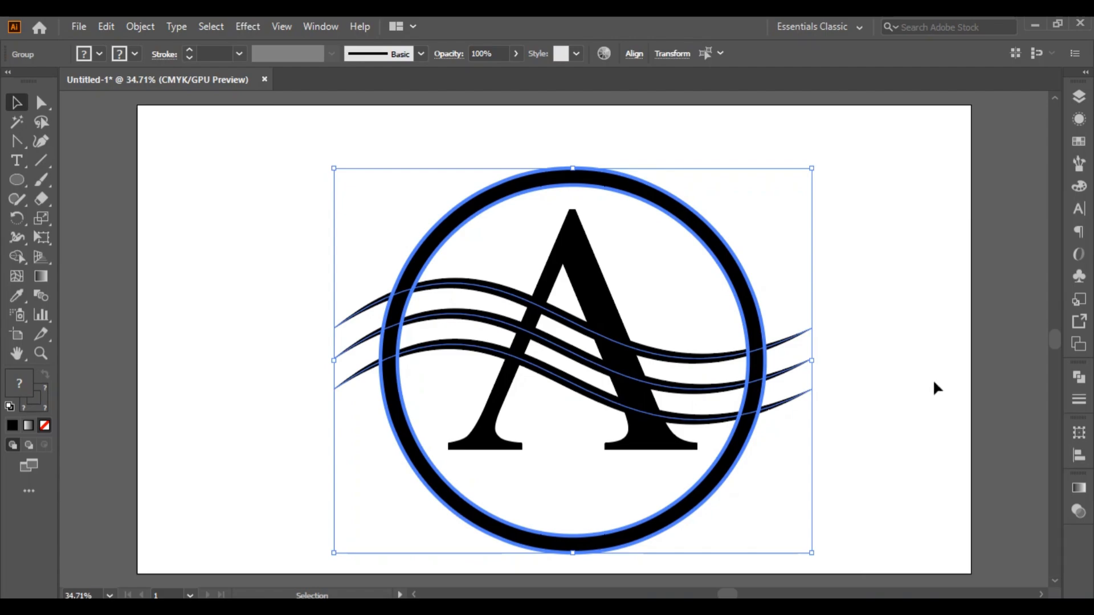
Rotate the wavy-line group counterclockwise so it slopes upward to the right across the letter and ring
click(906, 374)
drag(837, 433, 820, 345)
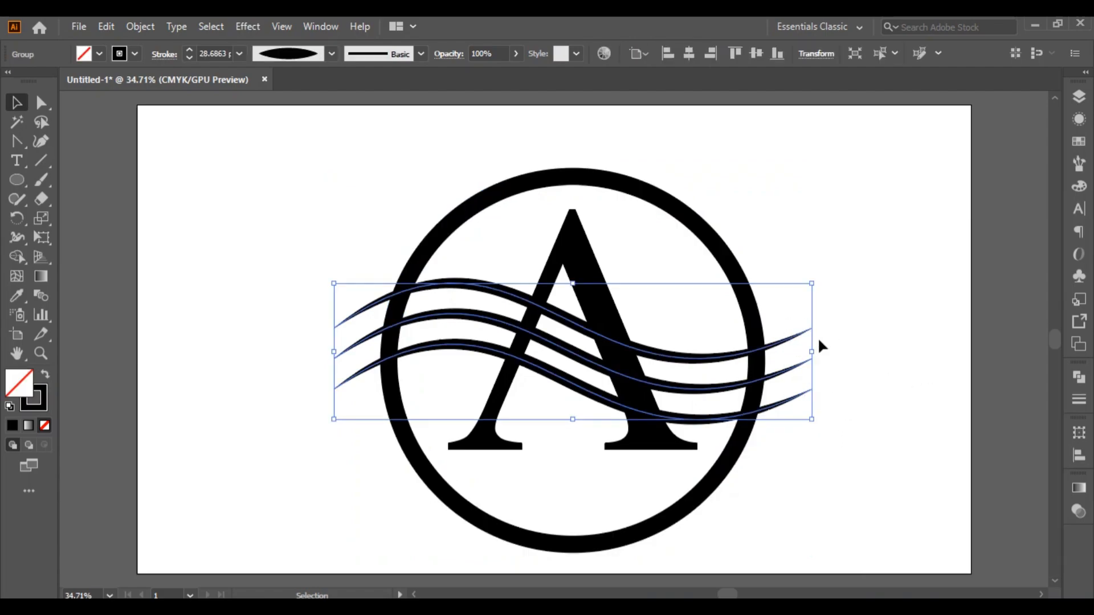
drag(818, 423, 819, 306)
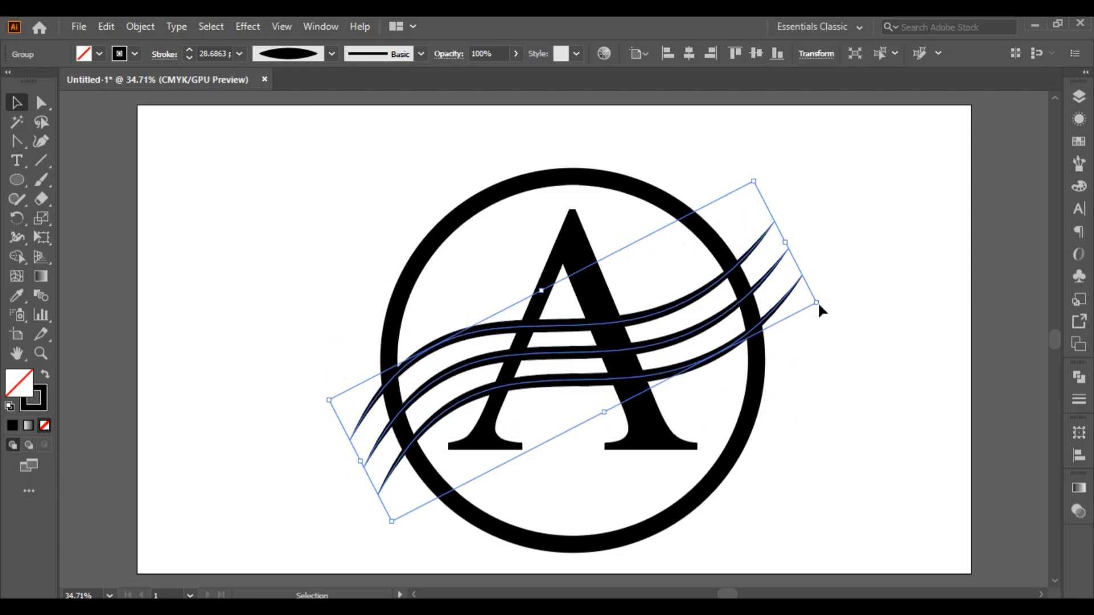
Rotate the wavy-line group further counterclockwise to a steeper slope and move it slightly up across the letter
drag(826, 301, 795, 267)
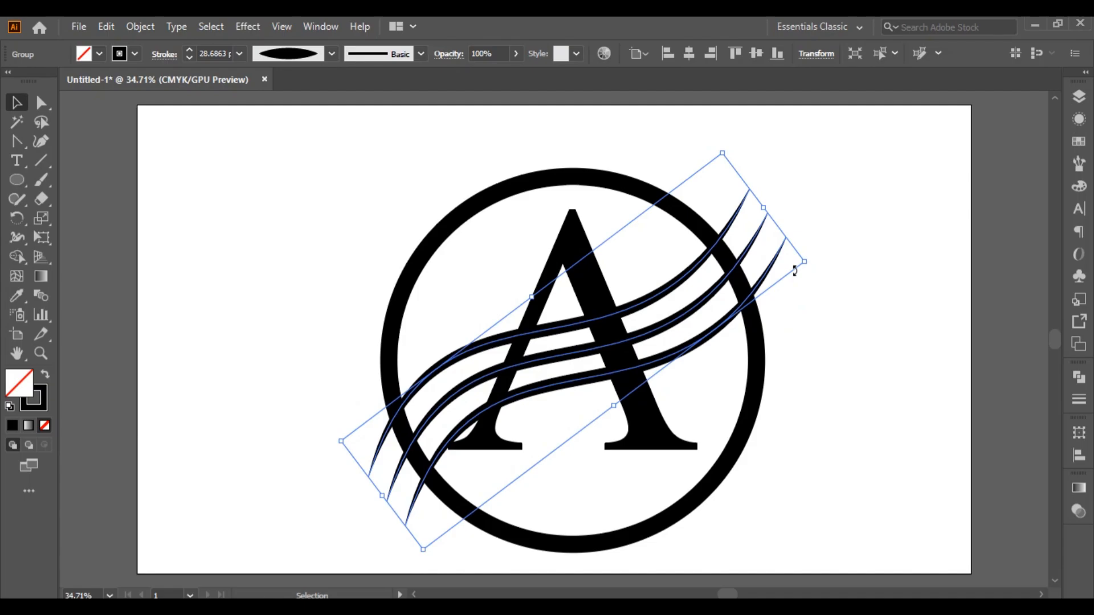
drag(564, 324, 564, 305)
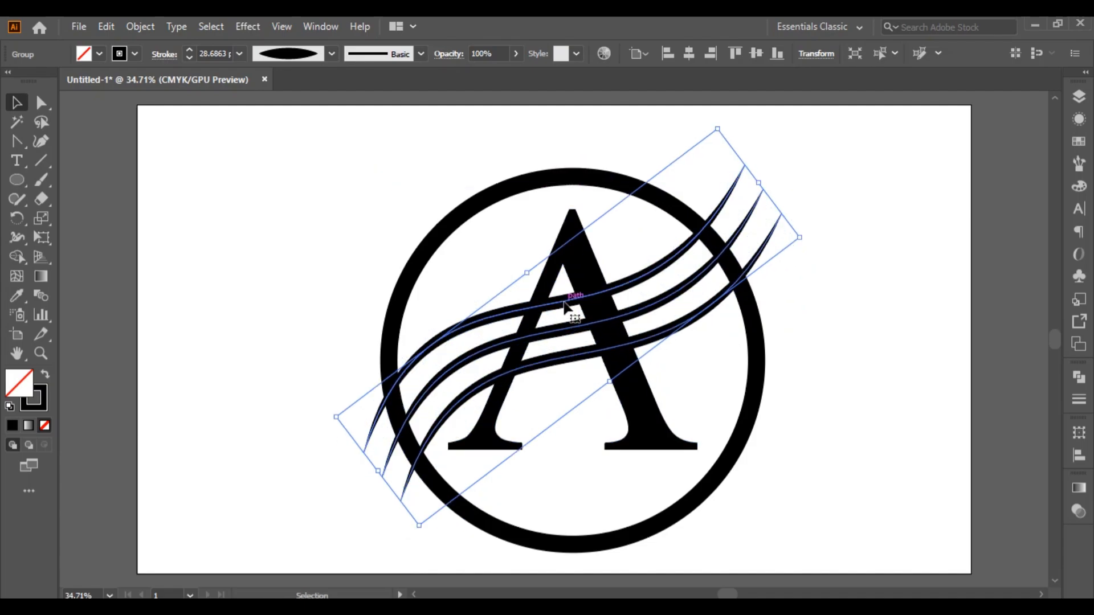
click(882, 299)
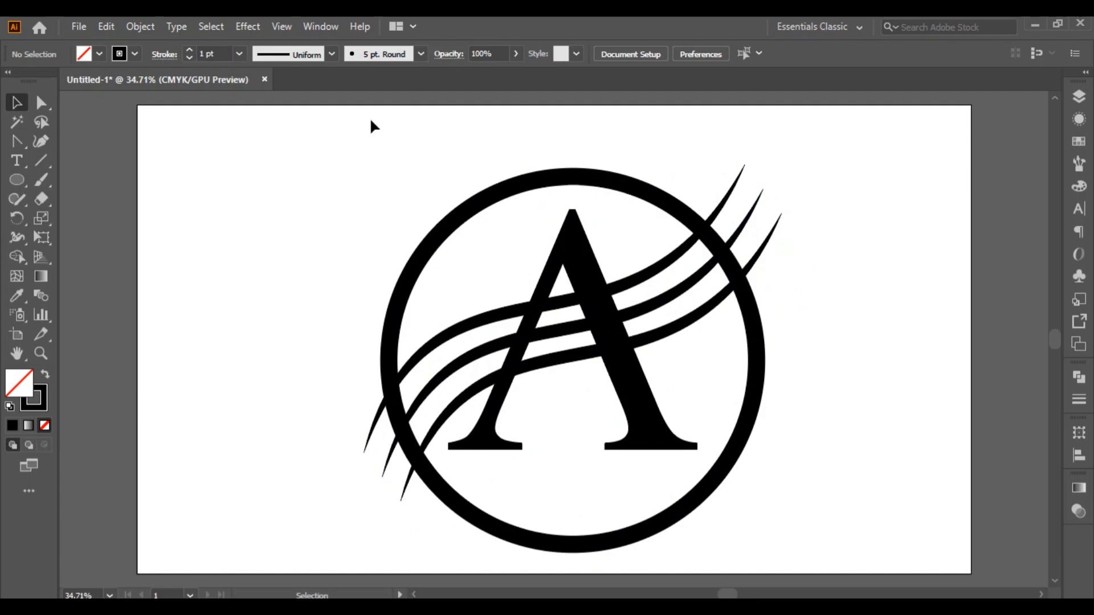
Expand the appearance of the wavy-line group so its tapered strokes become filled shapes
drag(618, 440, 865, 540)
click(252, 323)
click(439, 341)
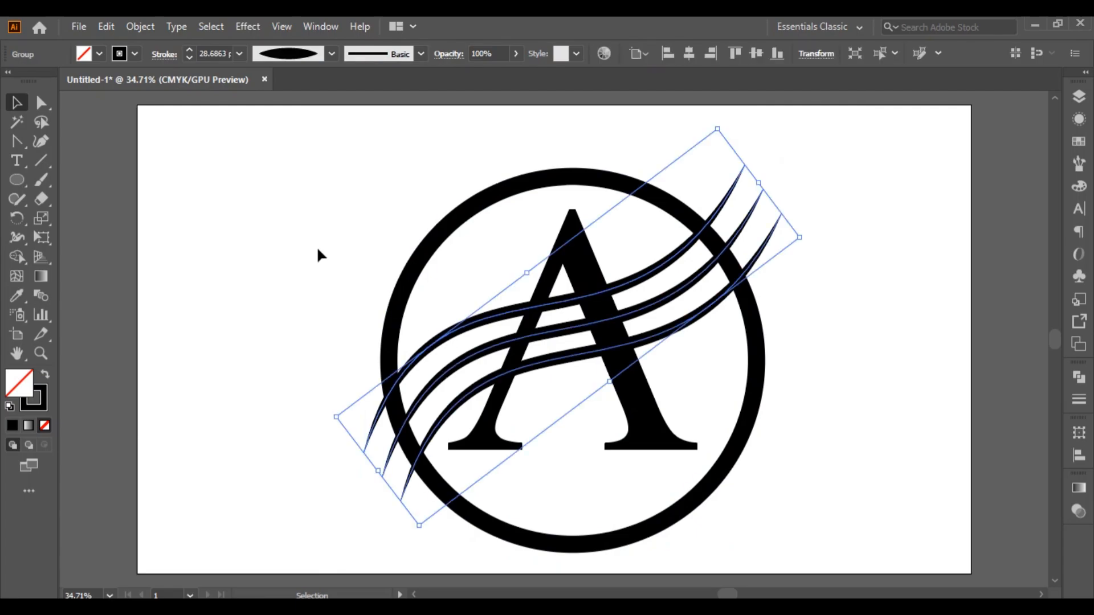
click(146, 26)
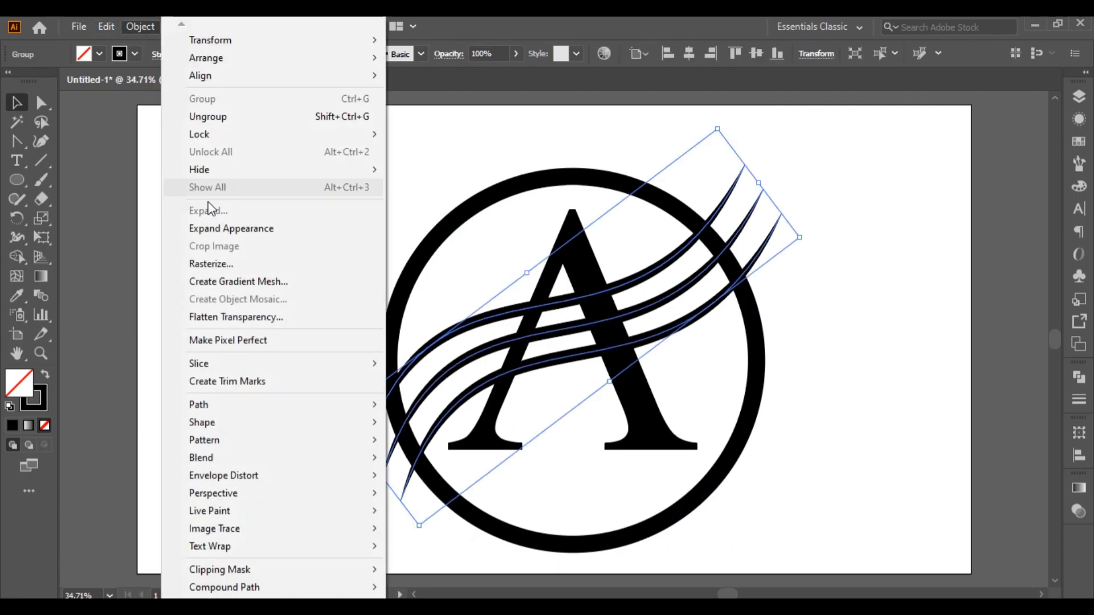
click(216, 228)
click(221, 251)
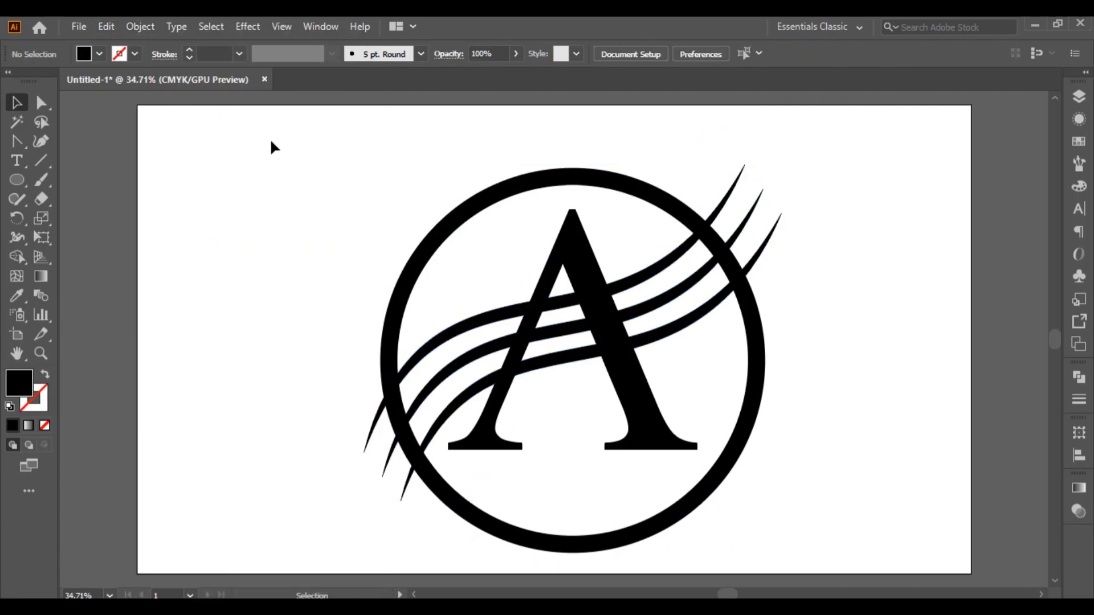
With Shape Builder, cut away the letter and ring parts between the lower two waves and the top wave's section right of the letter
drag(273, 147, 882, 510)
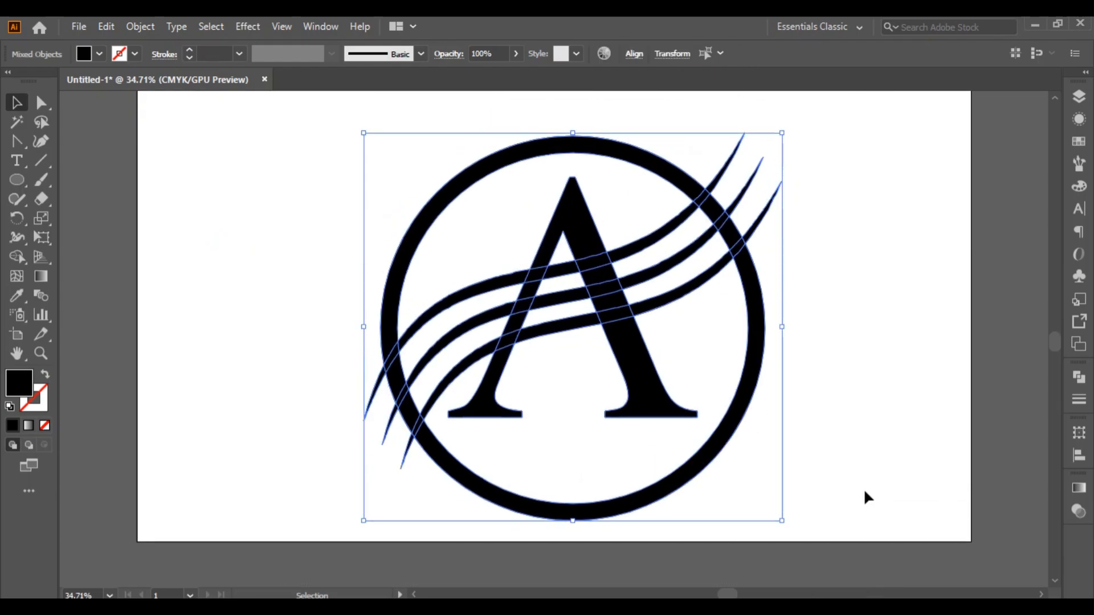
scroll(864, 497, up, 2)
click(17, 257)
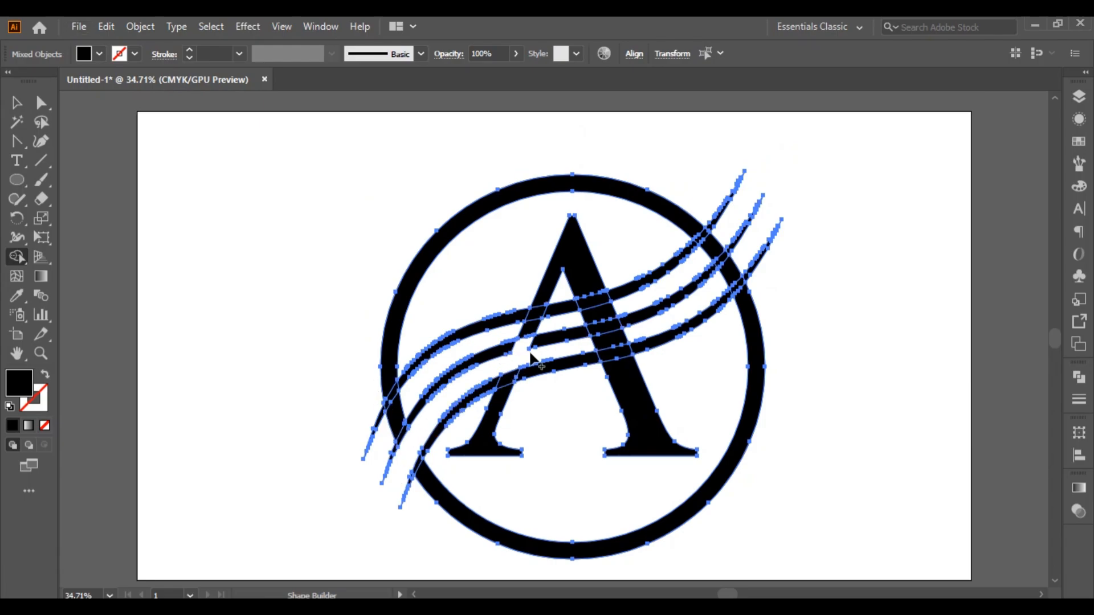
key(ctrl+z)
drag(498, 368, 593, 355)
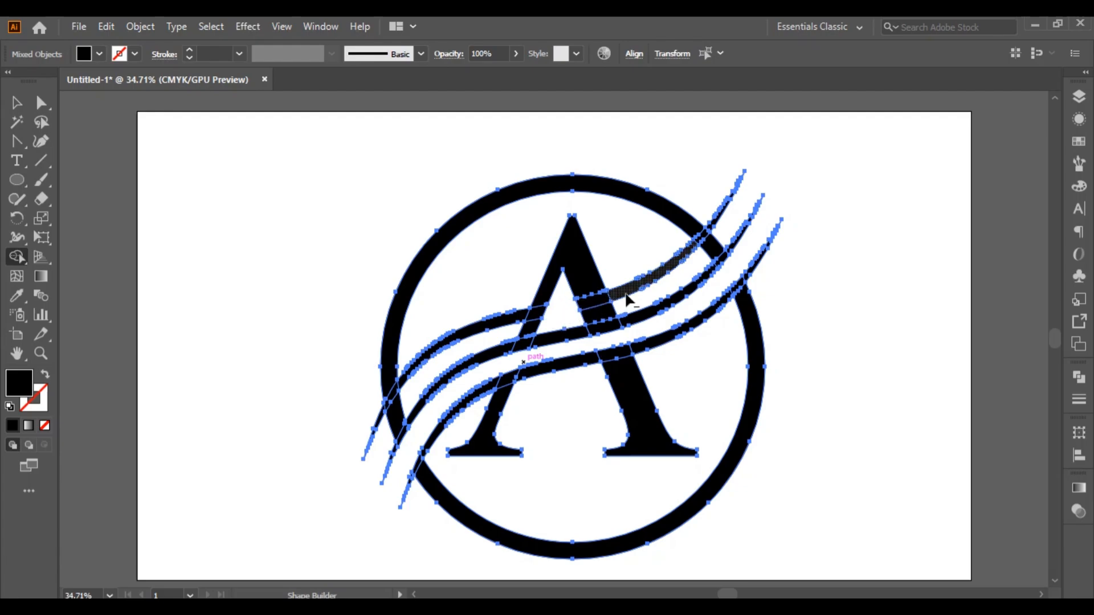
mouse_move(627, 299)
mouse_down()
mouse_move(653, 290)
mouse_move(720, 220)
mouse_up()
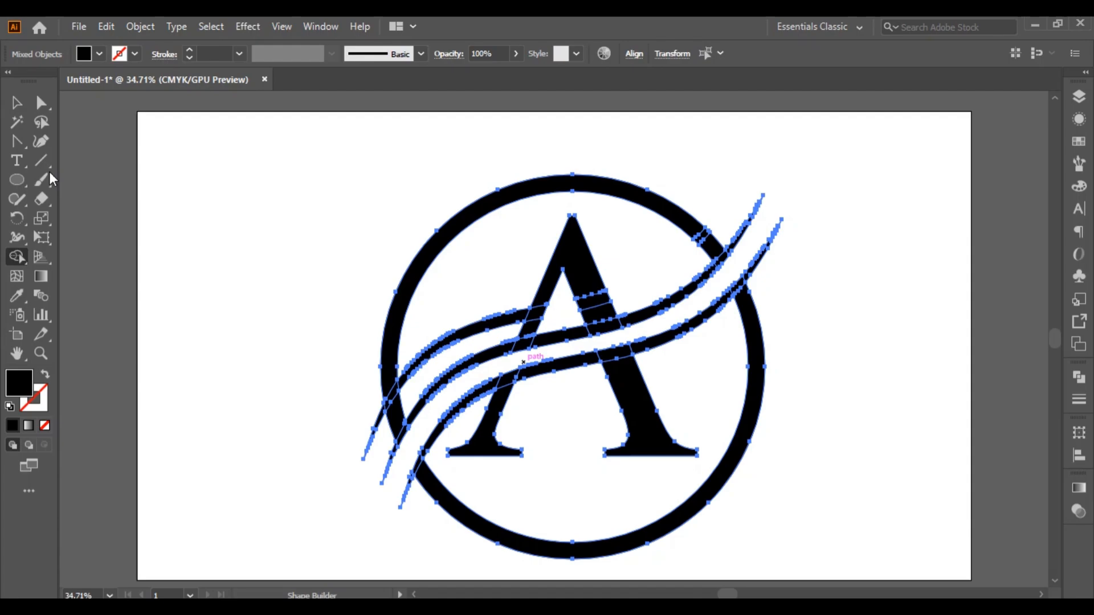
click(17, 103)
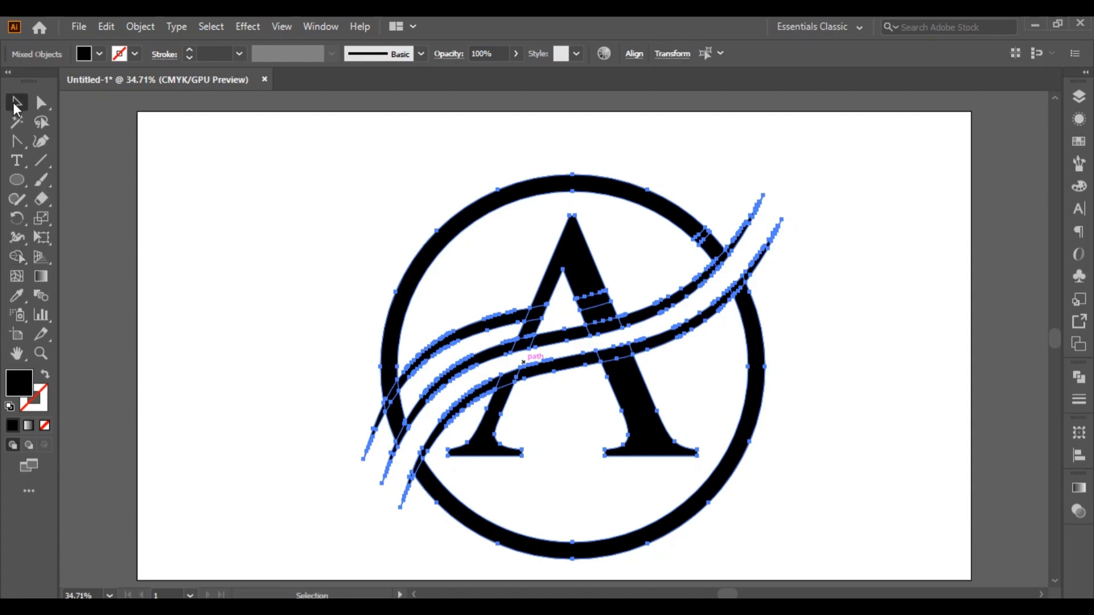
click(166, 251)
Draw a short vertical line across the top wave, between the ring's left side and the letter's left leg
click(41, 160)
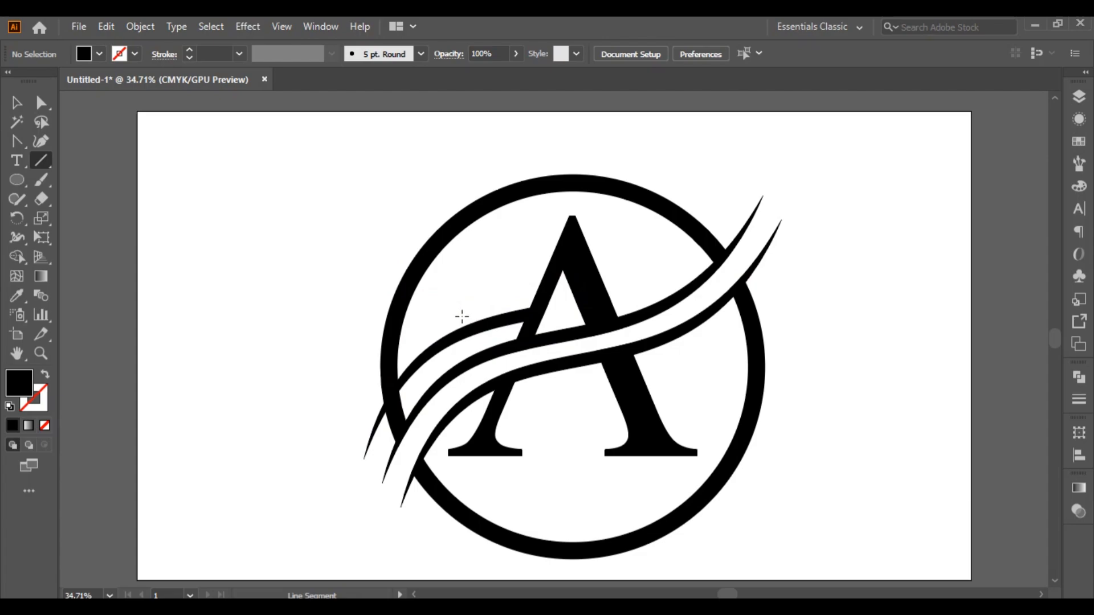
drag(463, 316, 462, 345)
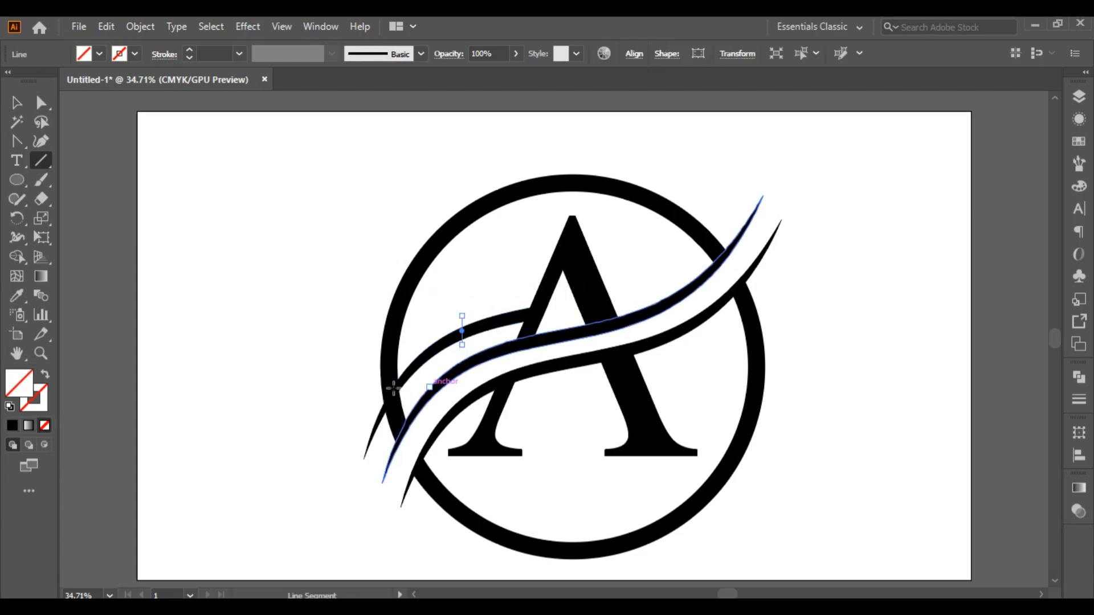
click(17, 104)
click(299, 155)
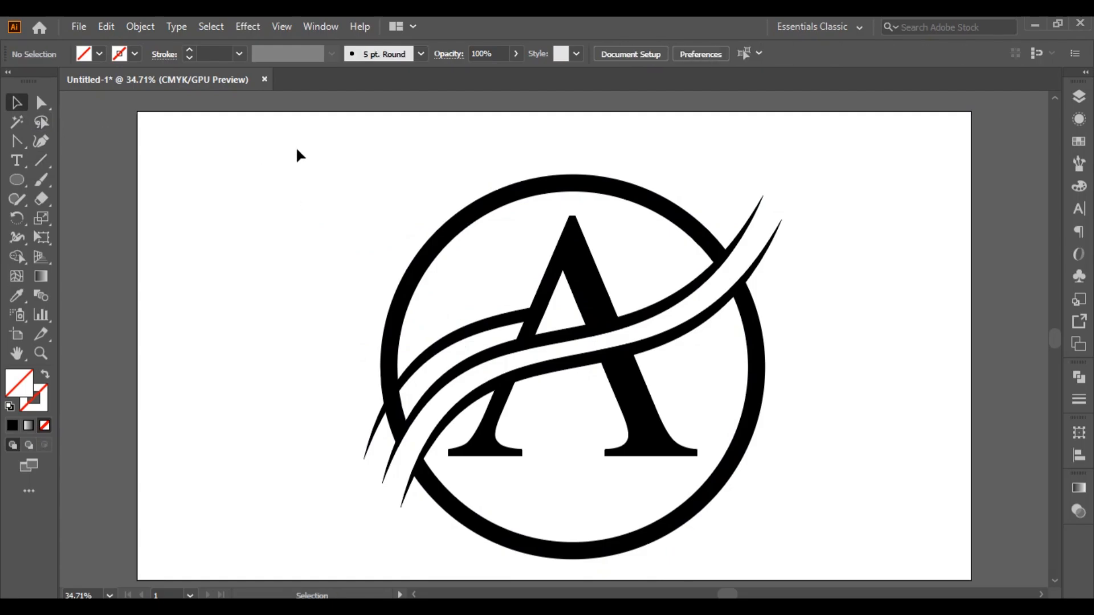
With Shape Builder, remove the top wave's section between the short vertical line and the letter
drag(296, 151, 741, 537)
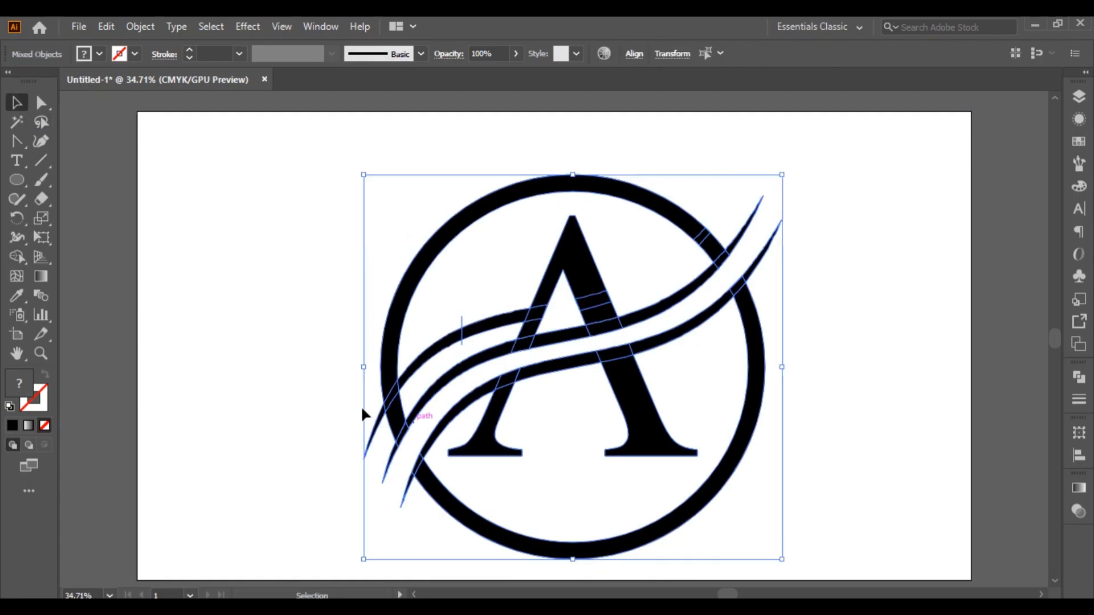
key(shift+m)
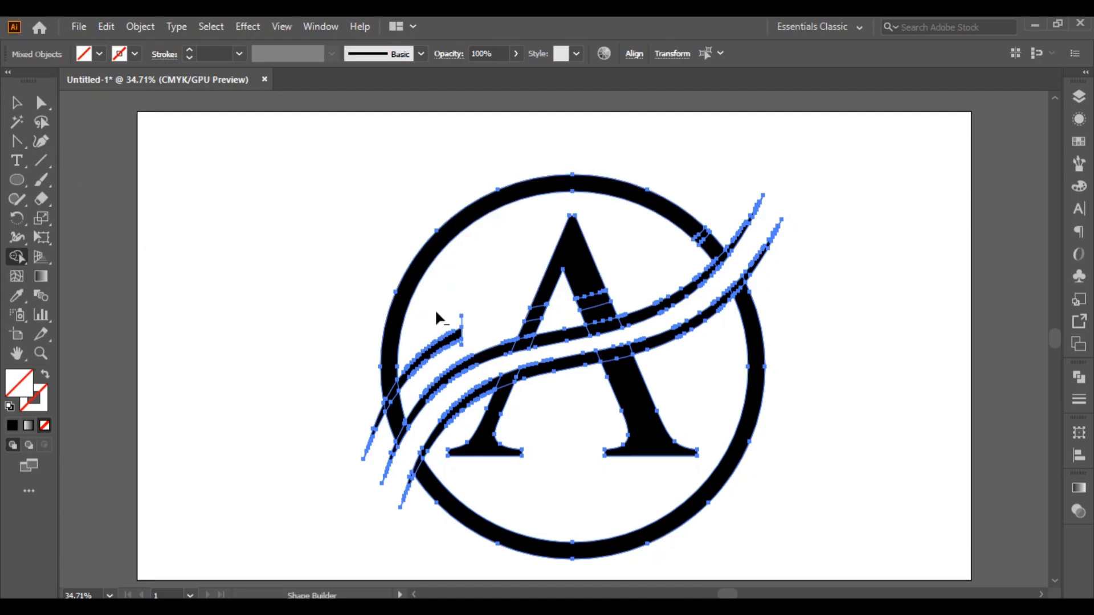
key(alt)
key(v)
click(226, 190)
Select all the artwork and combine its pieces with the Pathfinder Merge operation
drag(273, 126, 935, 585)
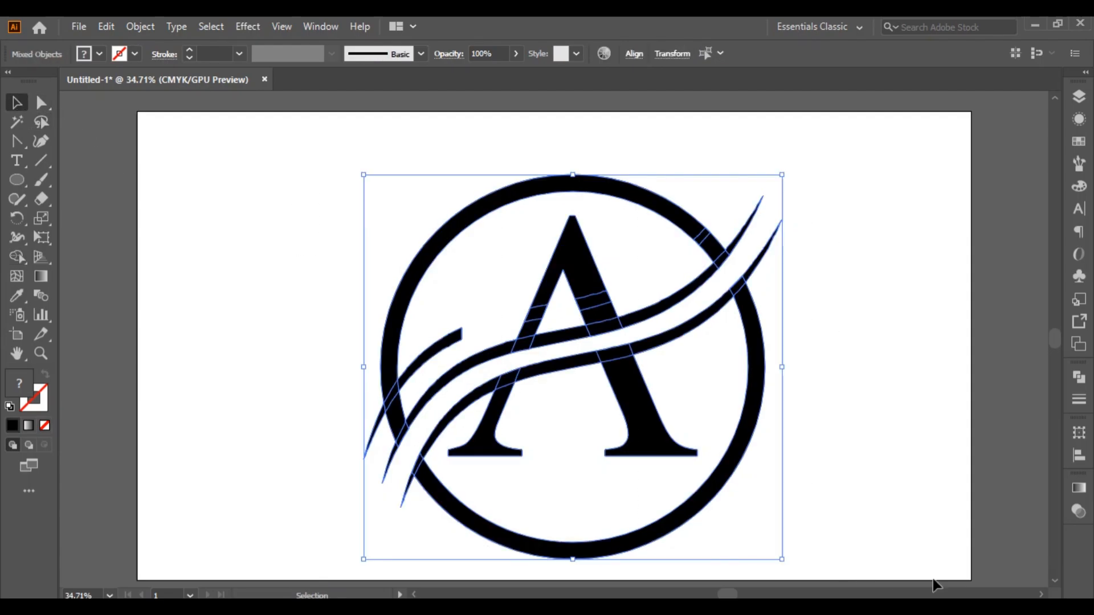
click(1079, 454)
click(1079, 454)
click(1078, 378)
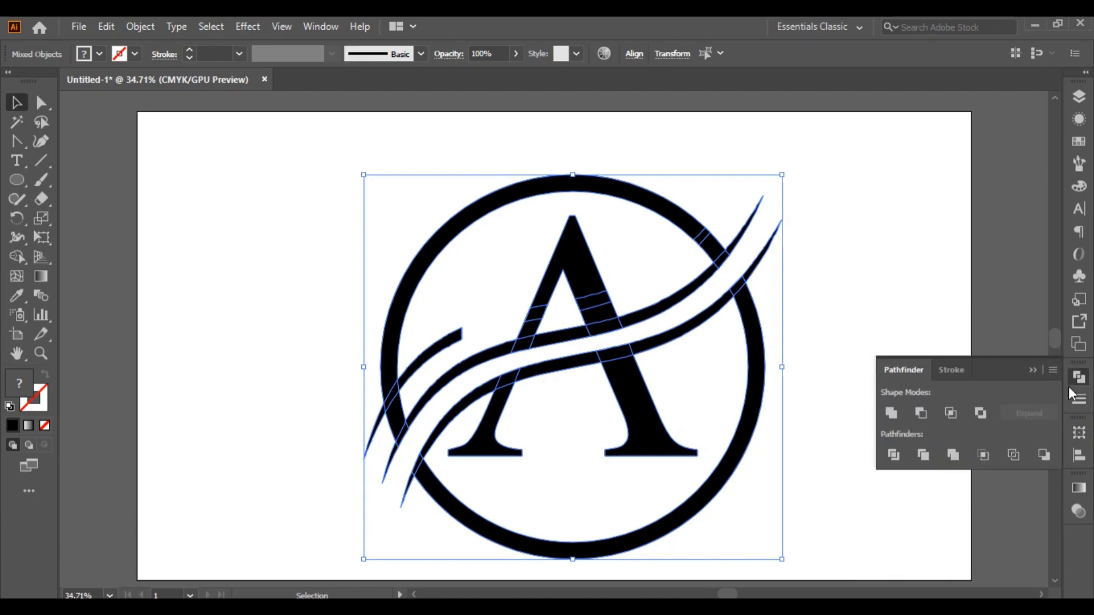
click(952, 454)
click(1033, 370)
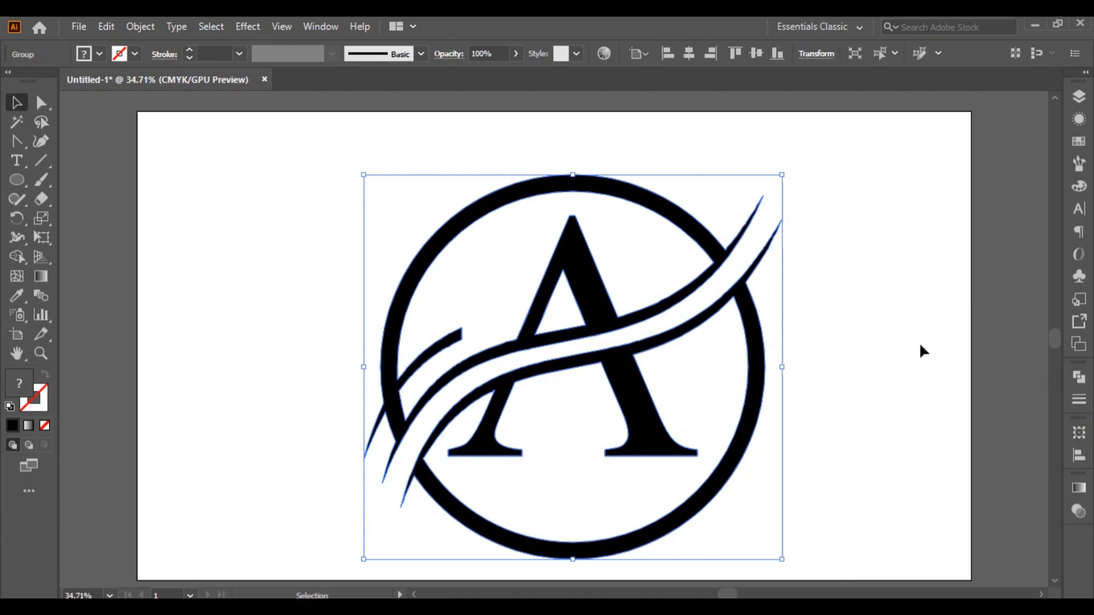
click(921, 350)
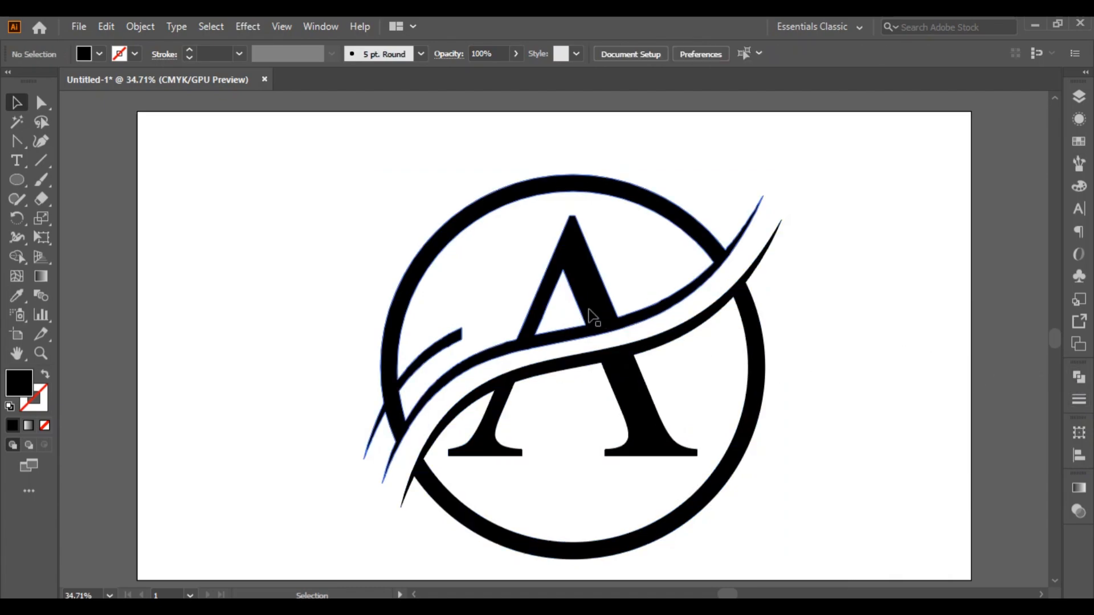
Select the whole logo, then switch to Photoshop and open the recent file Stone_text_effect_01.psd
drag(592, 316, 552, 589)
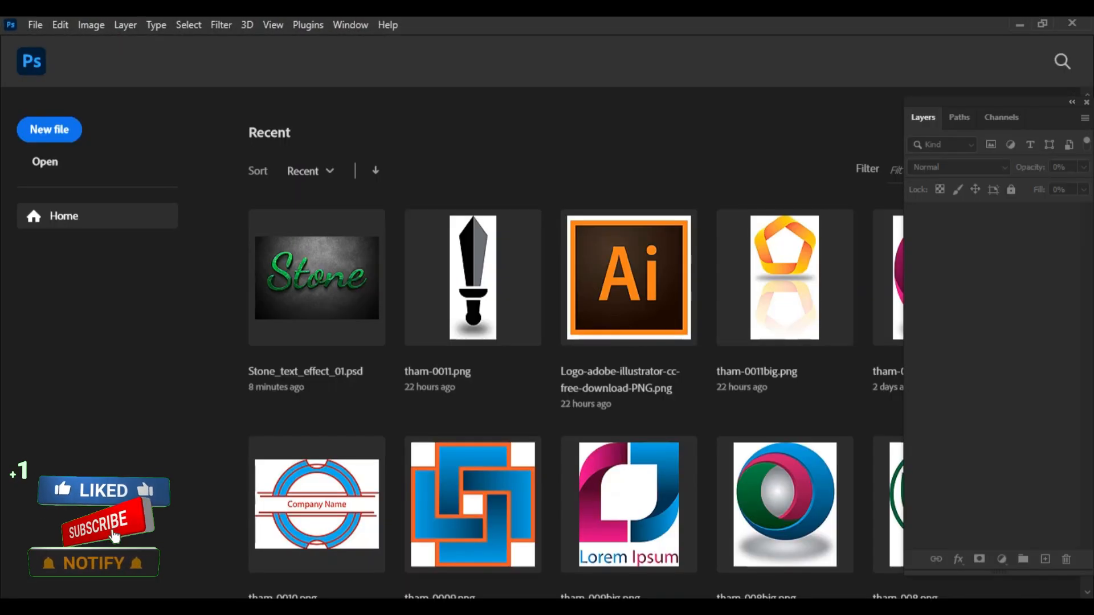
click(348, 302)
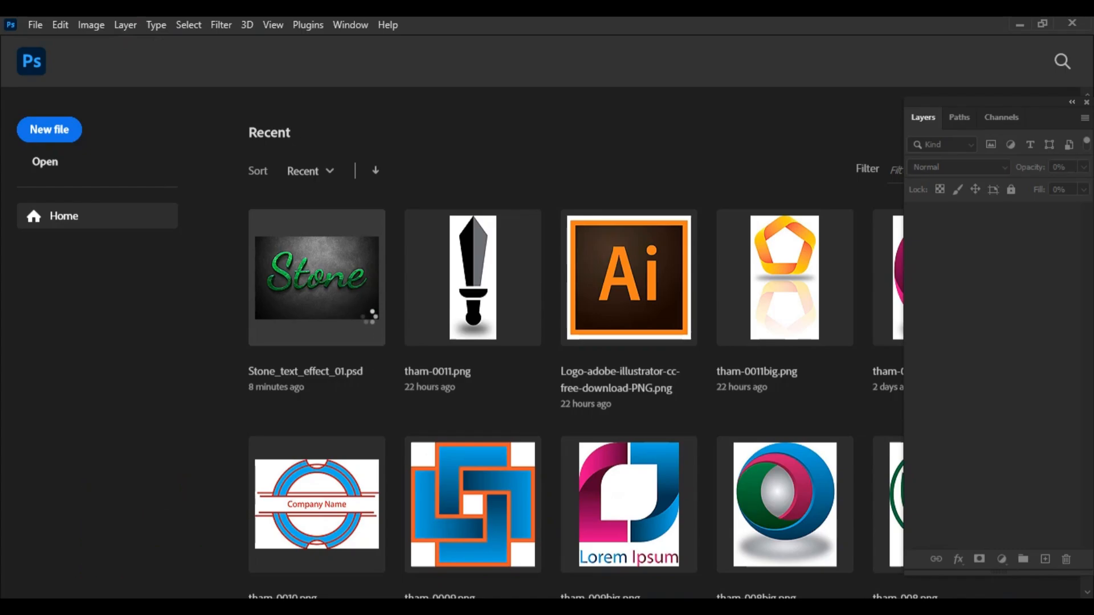
mouse_move(495, 606)
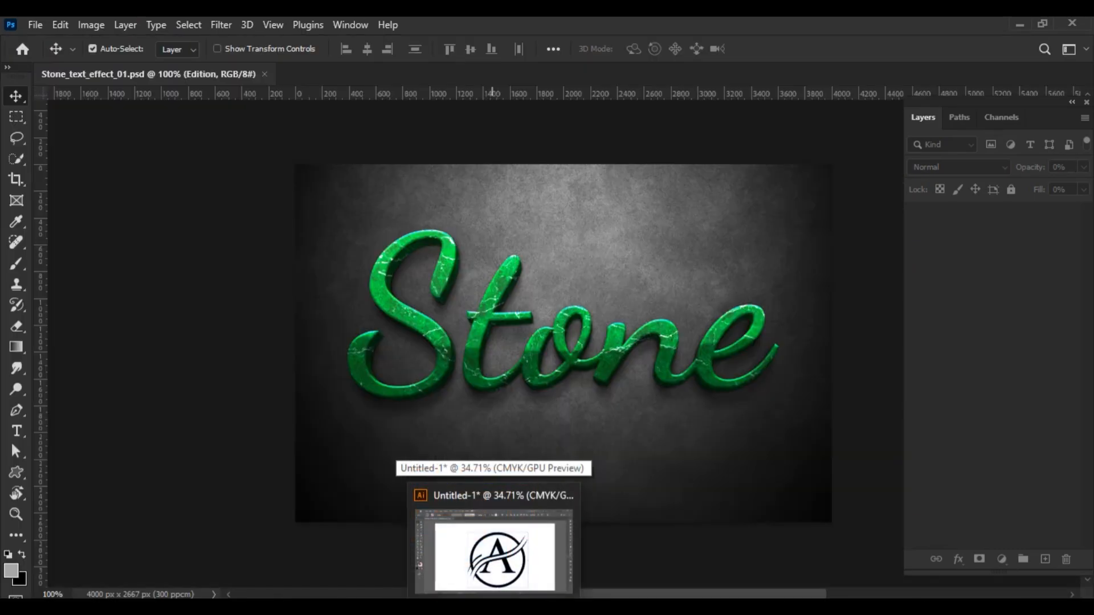
Open the contents of the "Your Text here (Double click)" smart object in the Photoshop mockup
click(495, 552)
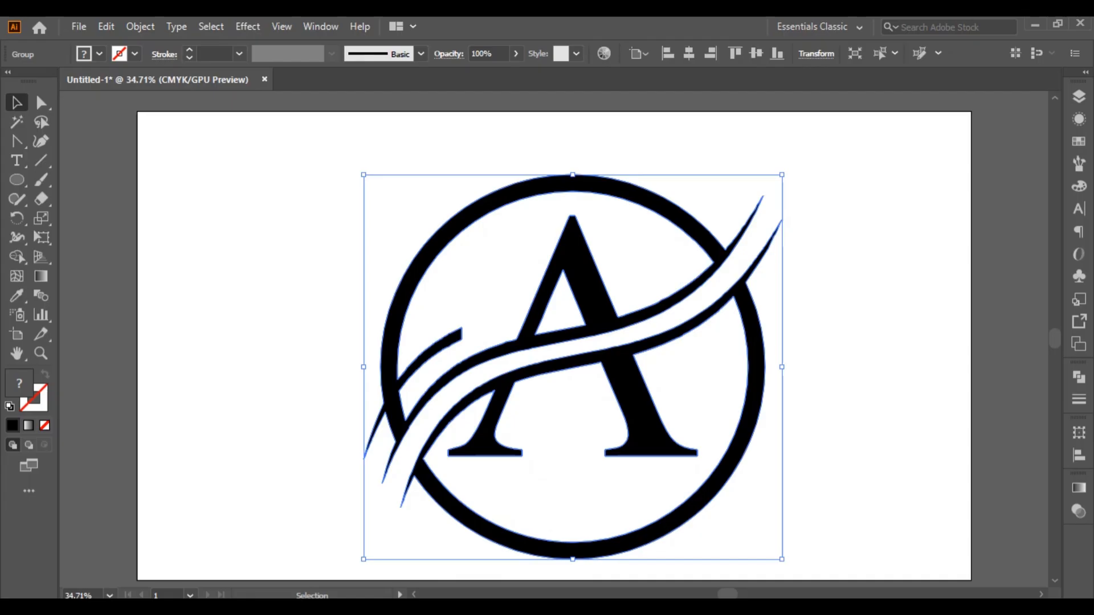
click(495, 607)
mouse_move(495, 606)
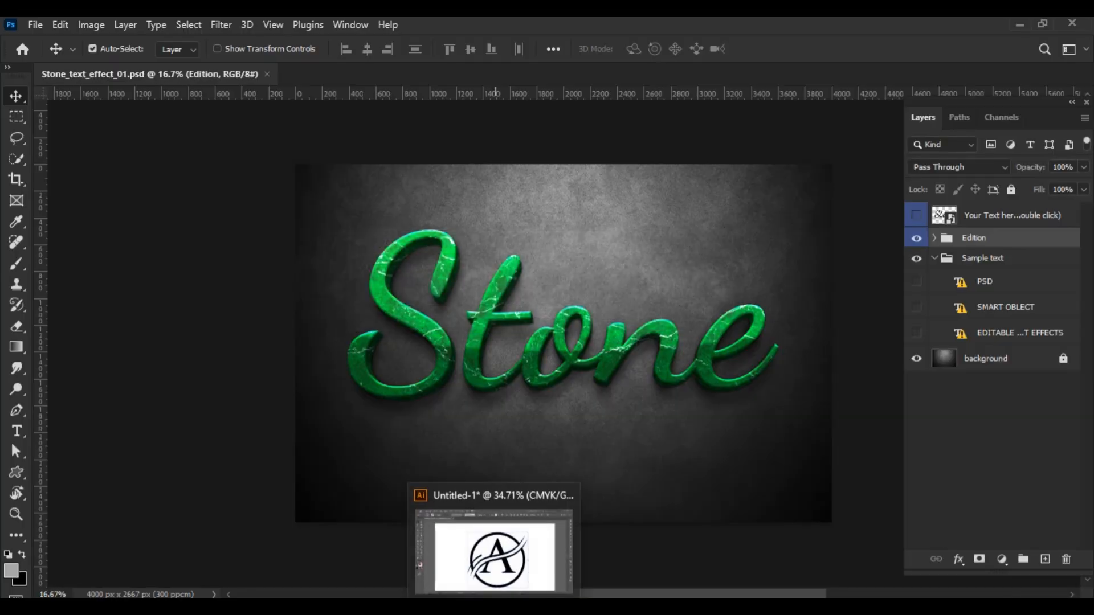
double_click(956, 222)
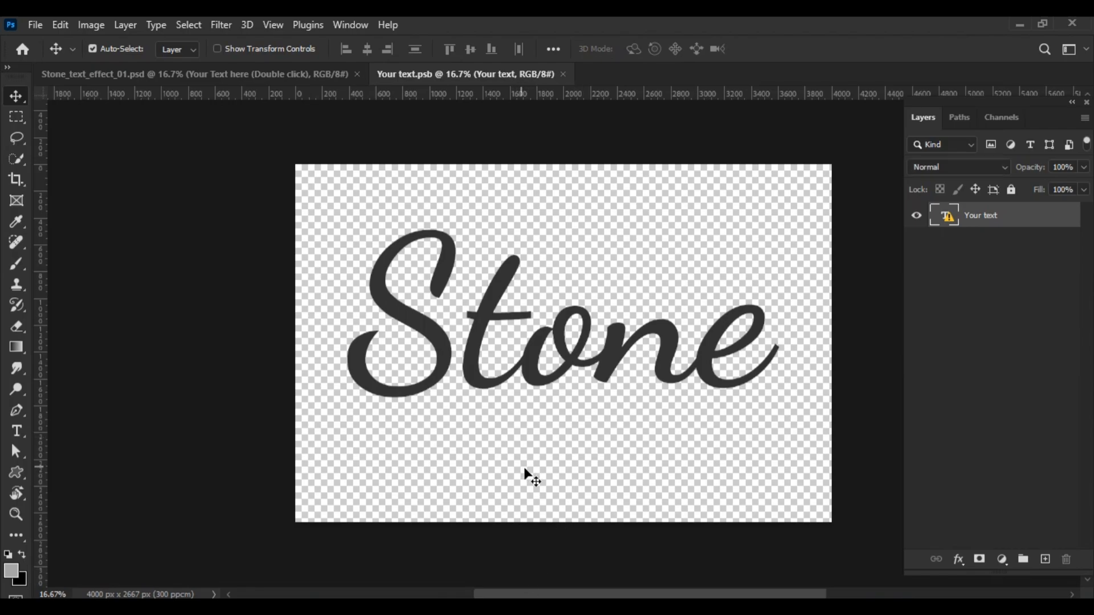
Bring the logo from Illustrator into Your text.psb as a centred vector smart object scaled to 18.30%
click(494, 607)
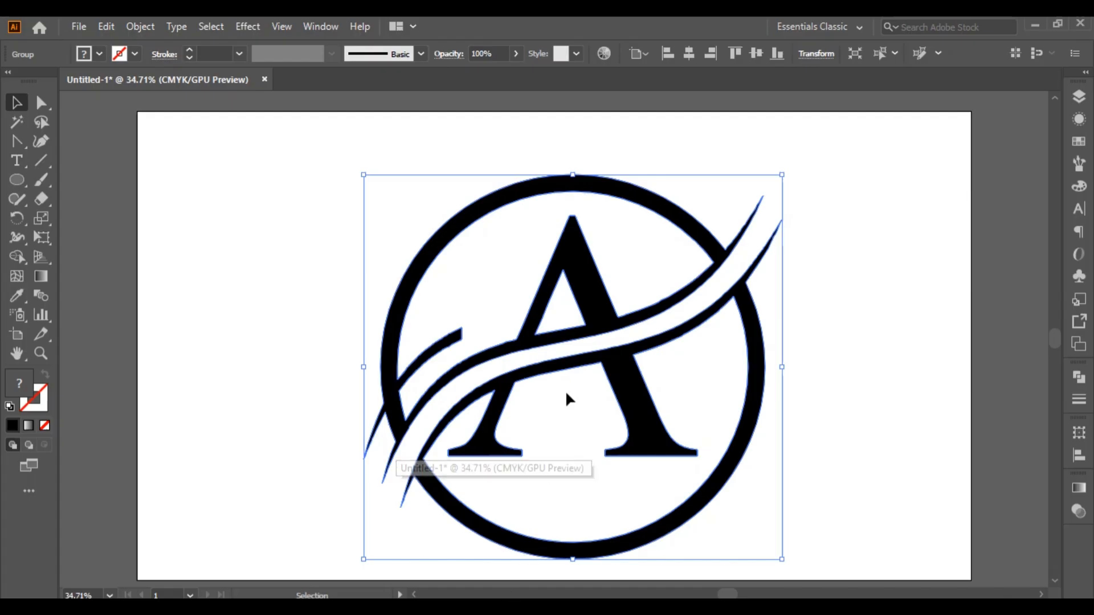
drag(569, 376, 563, 343)
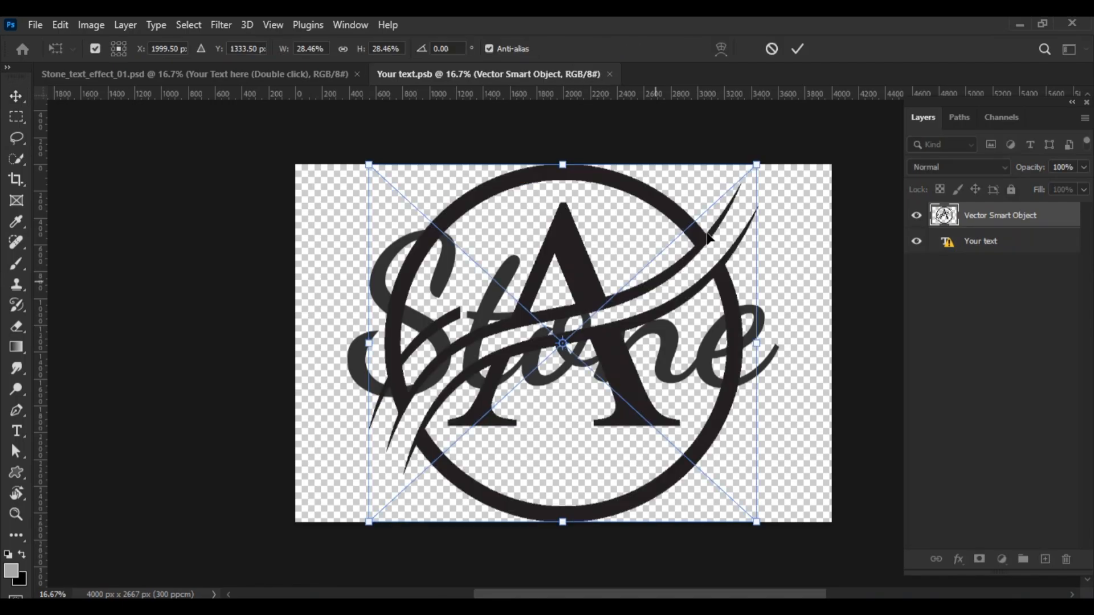
drag(758, 165, 692, 231)
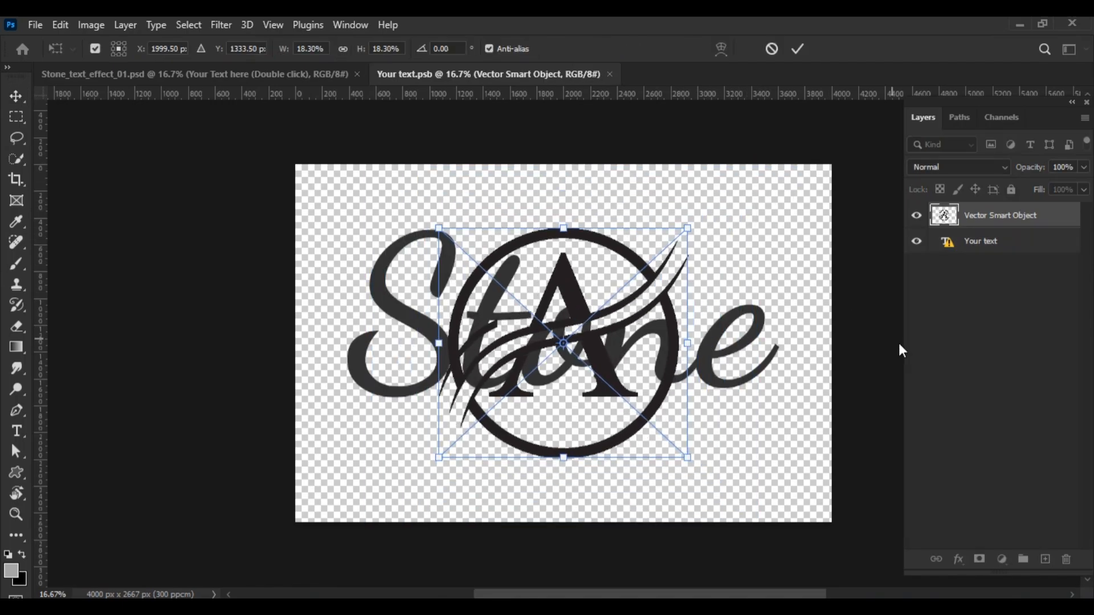
key(Return)
Hide the original "Your text" layer and save the smart object document
click(917, 244)
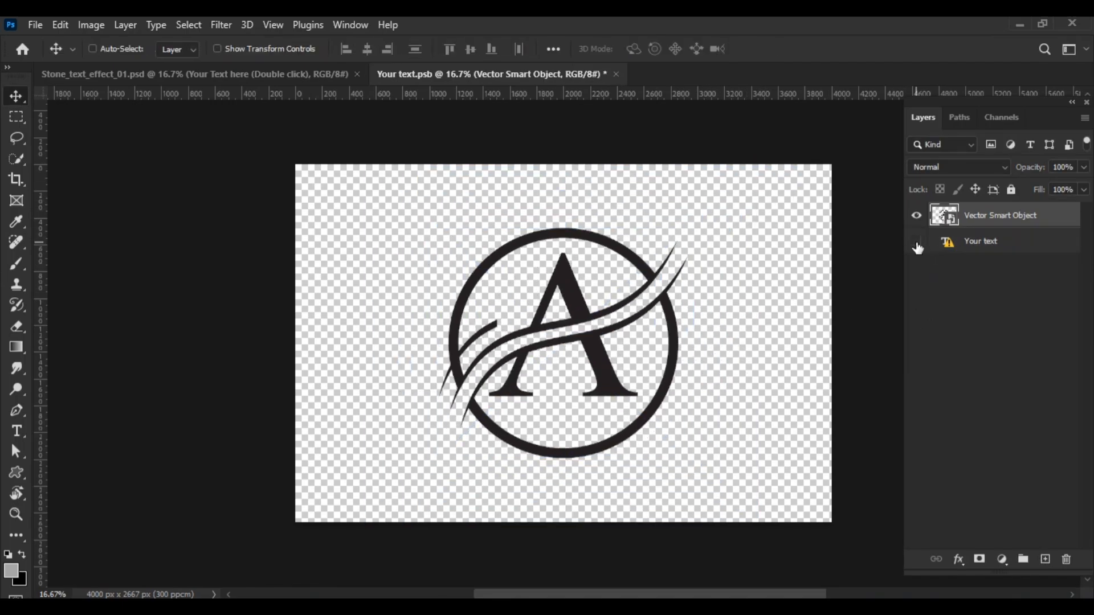
key(ctrl+s)
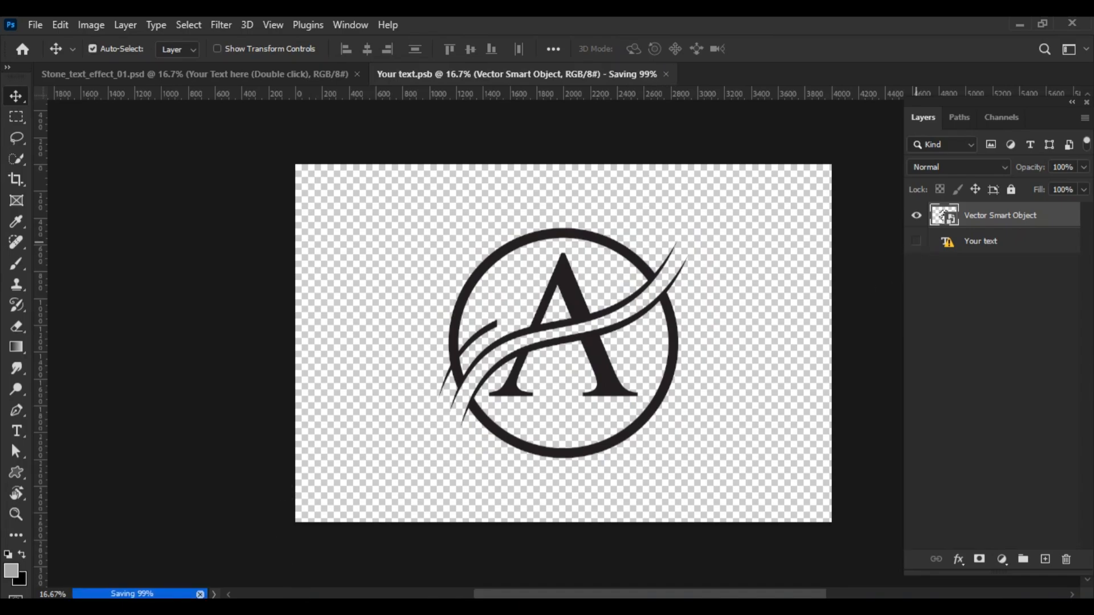